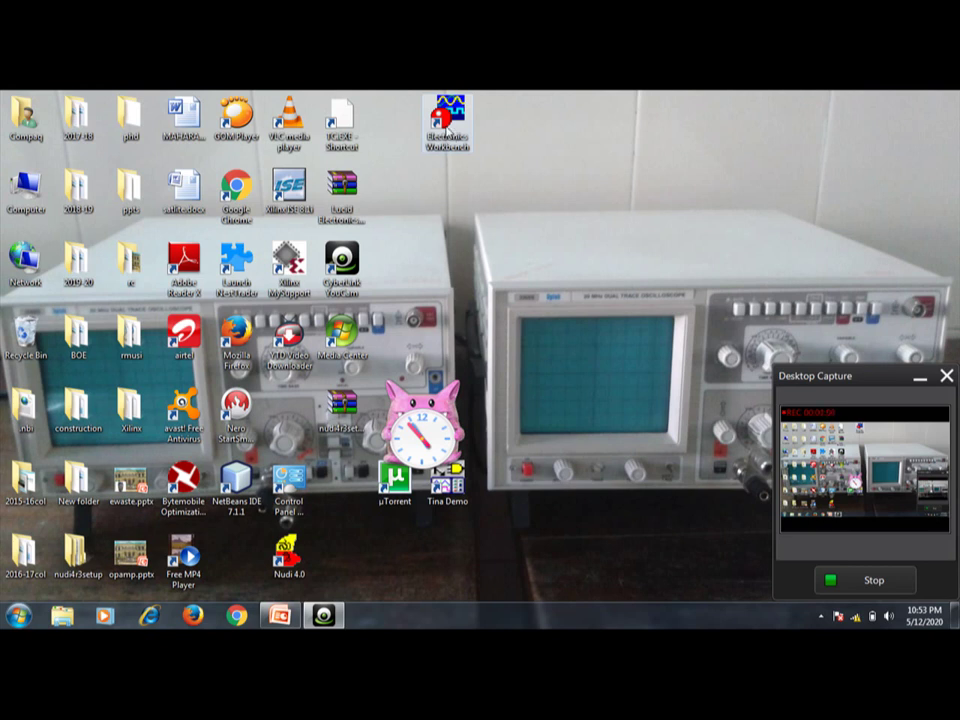
# Step: Launch Electronics Workbench from the desktop and dismiss the startup error dialog
pyautogui.doubleClick(447, 127)
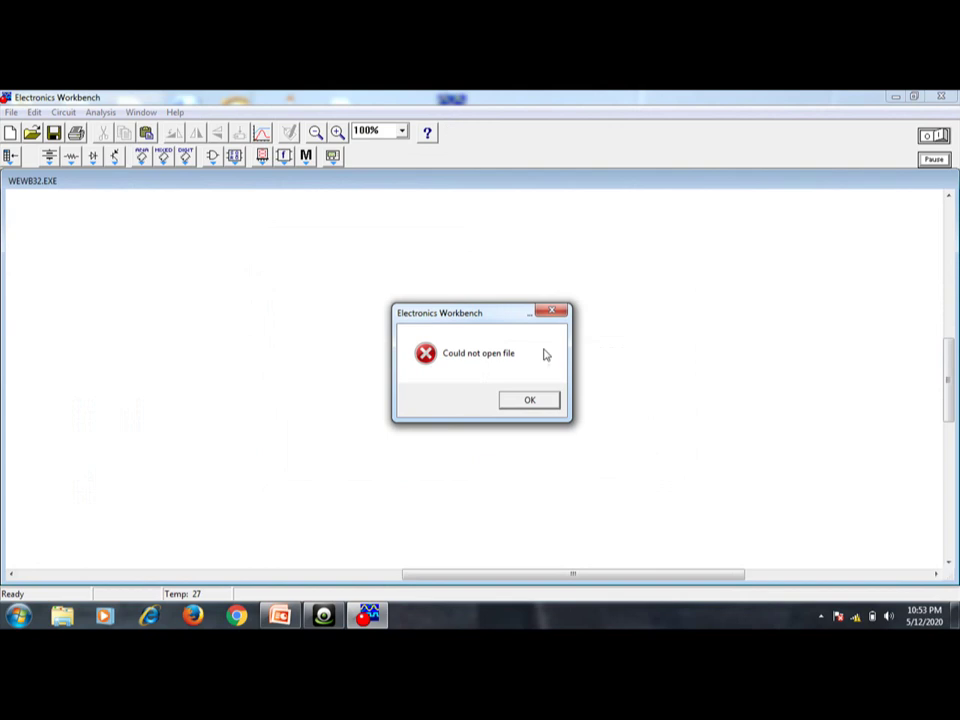
pyautogui.click(550, 314)
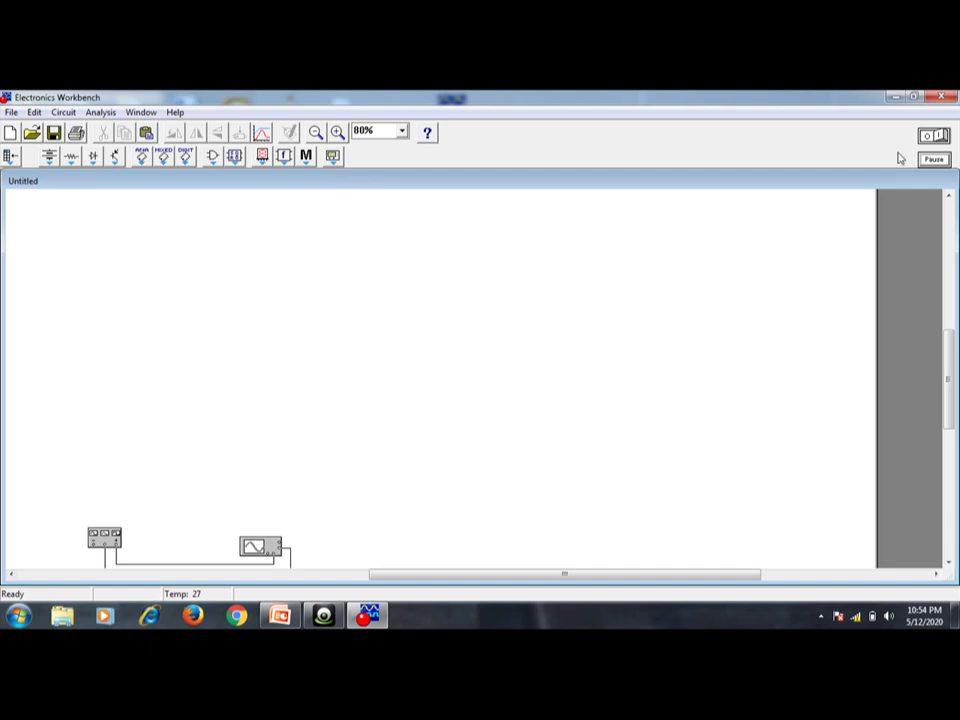
pyautogui.click(929, 140)
# Step: Look through the Sources, Basic and Diodes component libraries, closing each one again
pyautogui.click(48, 157)
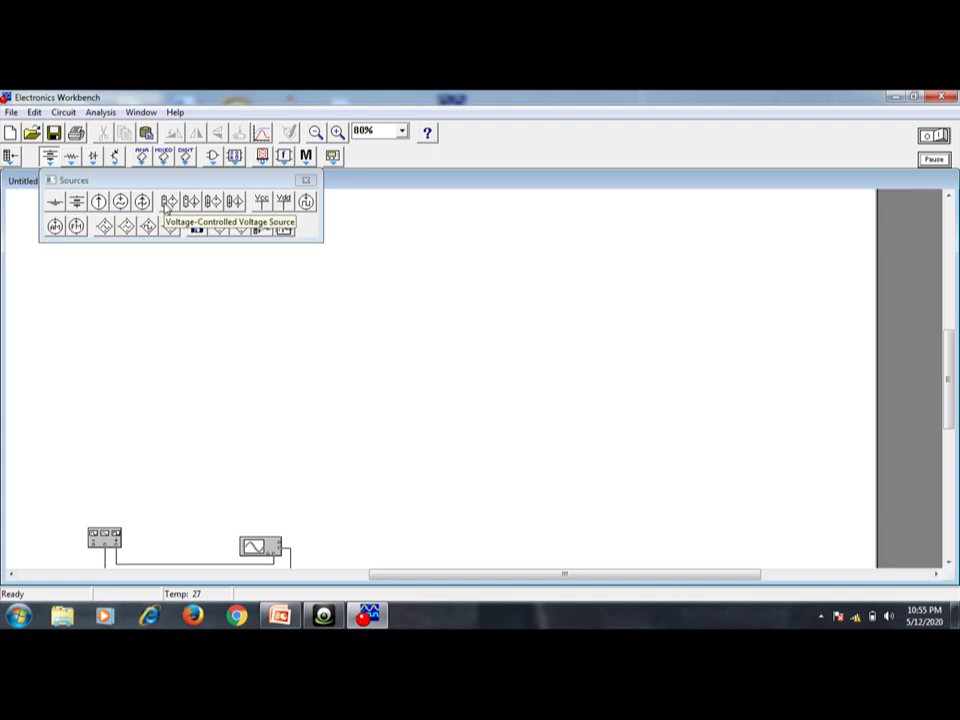
pyautogui.click(305, 182)
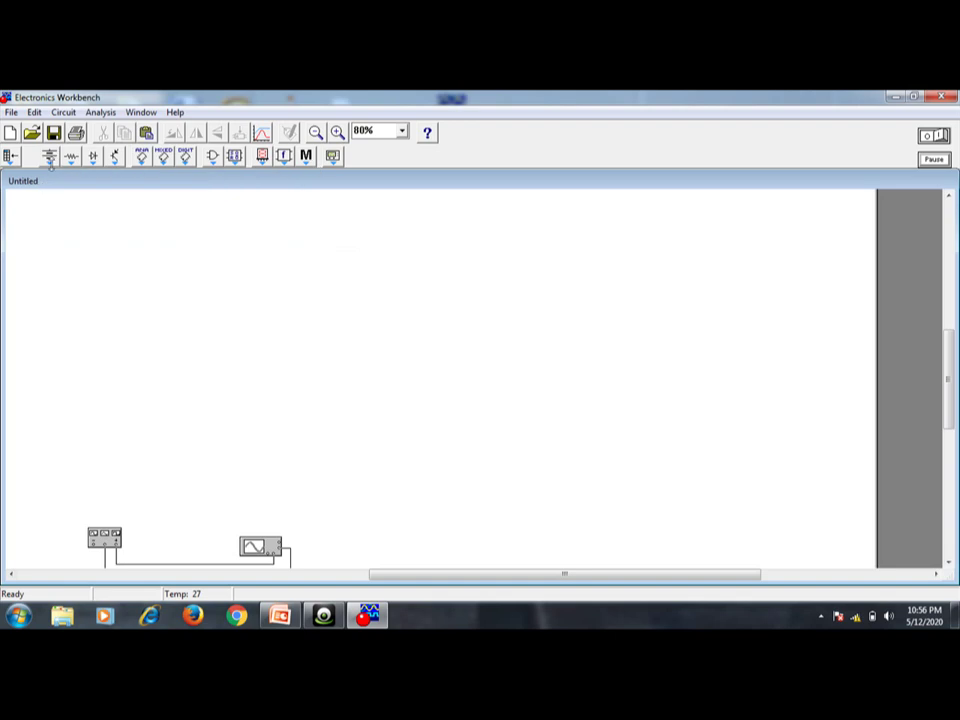
pyautogui.click(72, 158)
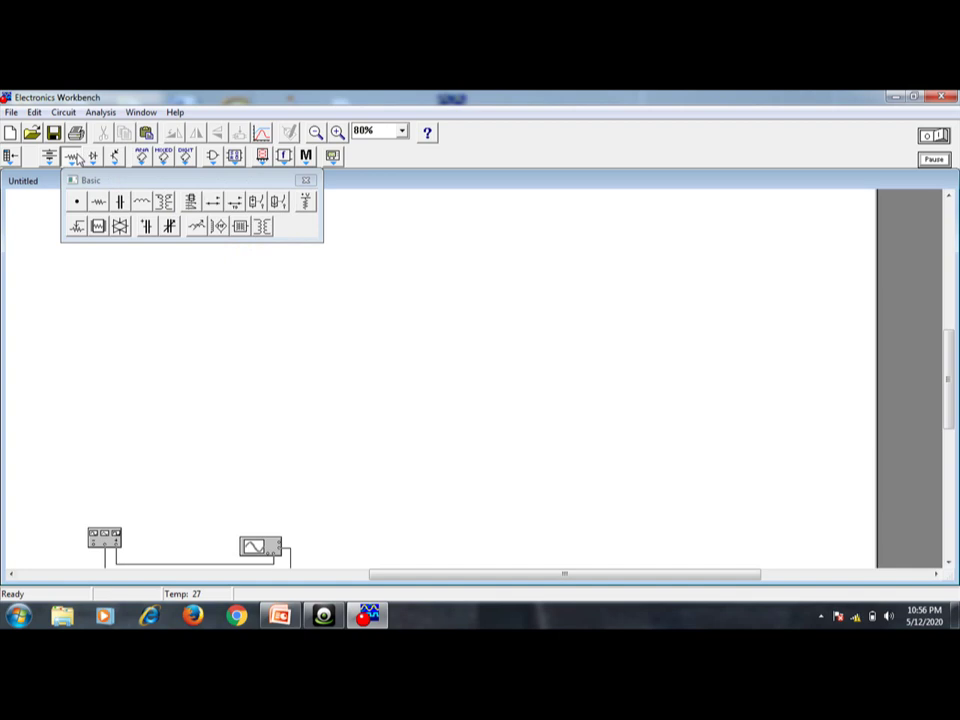
pyautogui.click(74, 157)
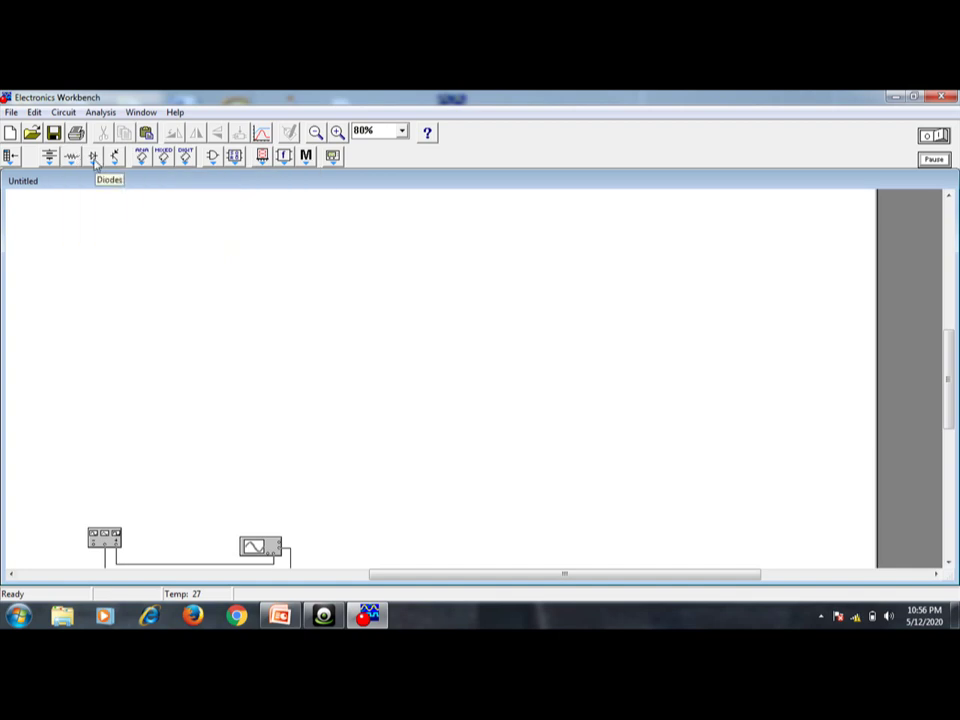
pyautogui.click(94, 157)
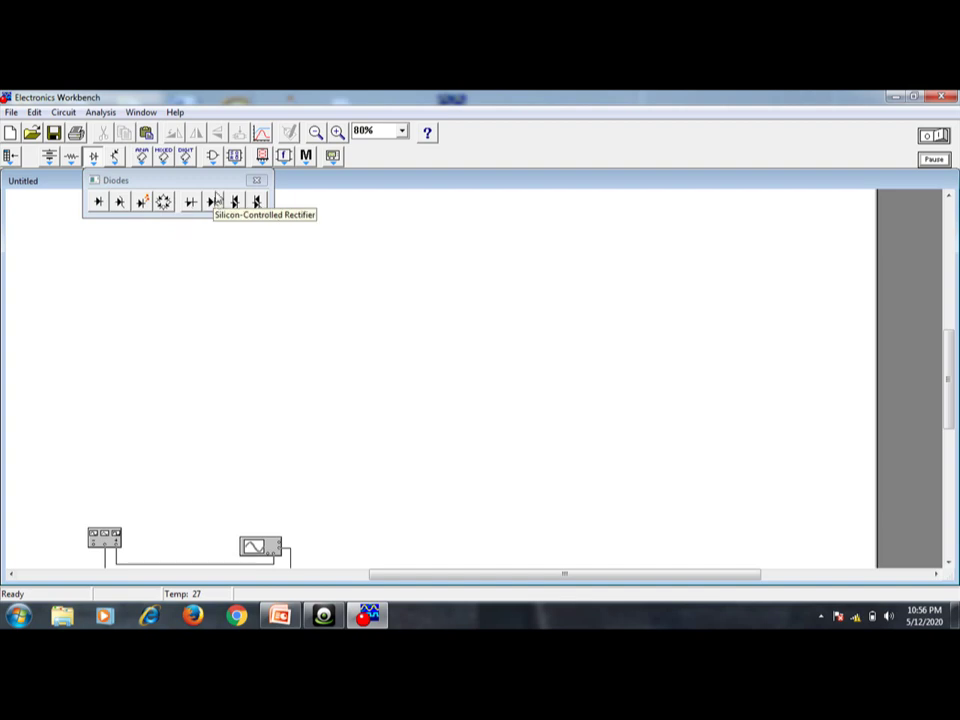
pyautogui.click(256, 181)
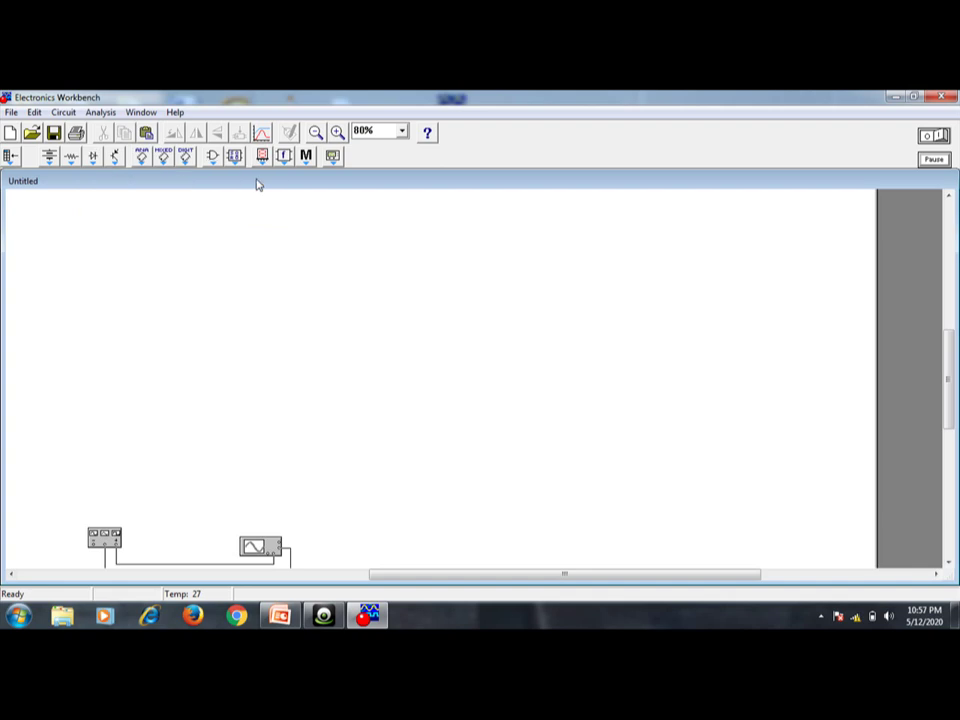
# Step: Look through the Transistors, Analog, Mixed and Digital ICs, Logic Gates and Instruments libraries
pyautogui.click(114, 158)
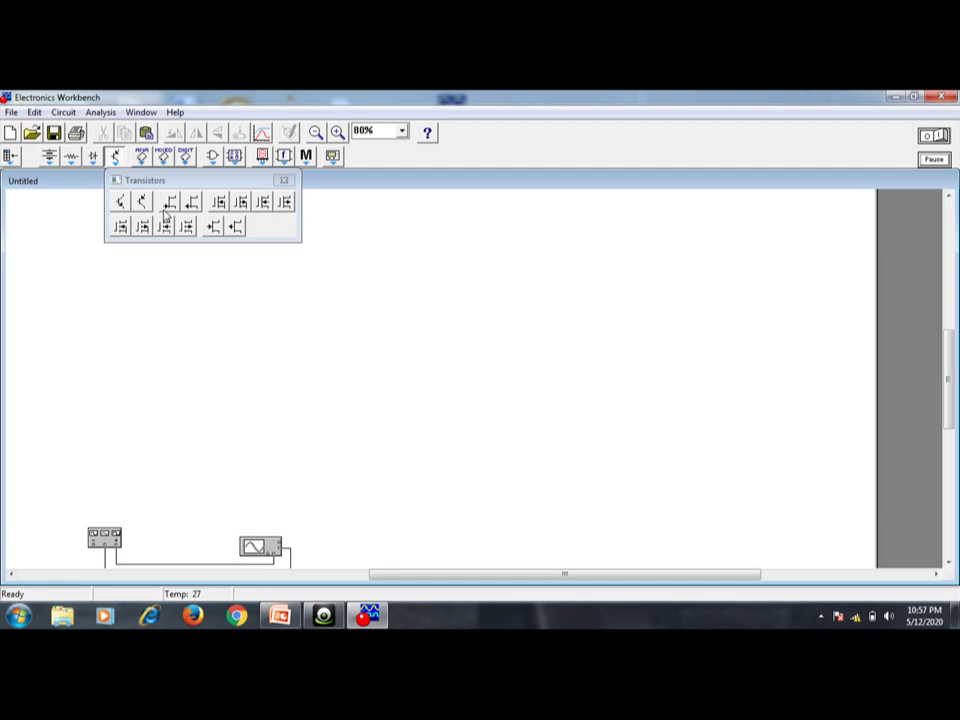
pyautogui.click(142, 157)
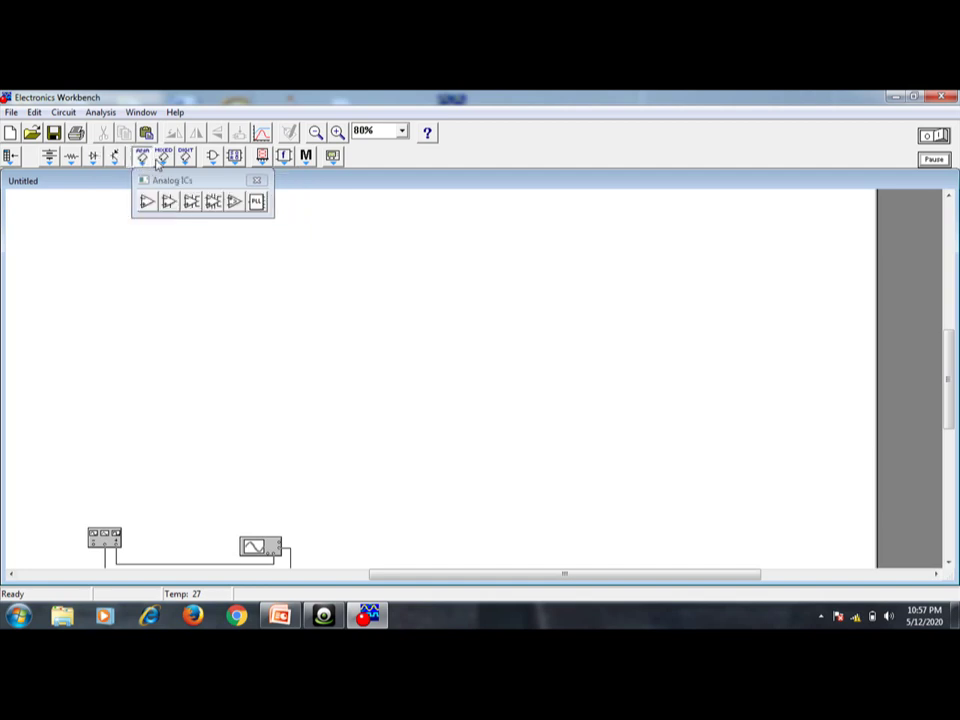
pyautogui.click(163, 157)
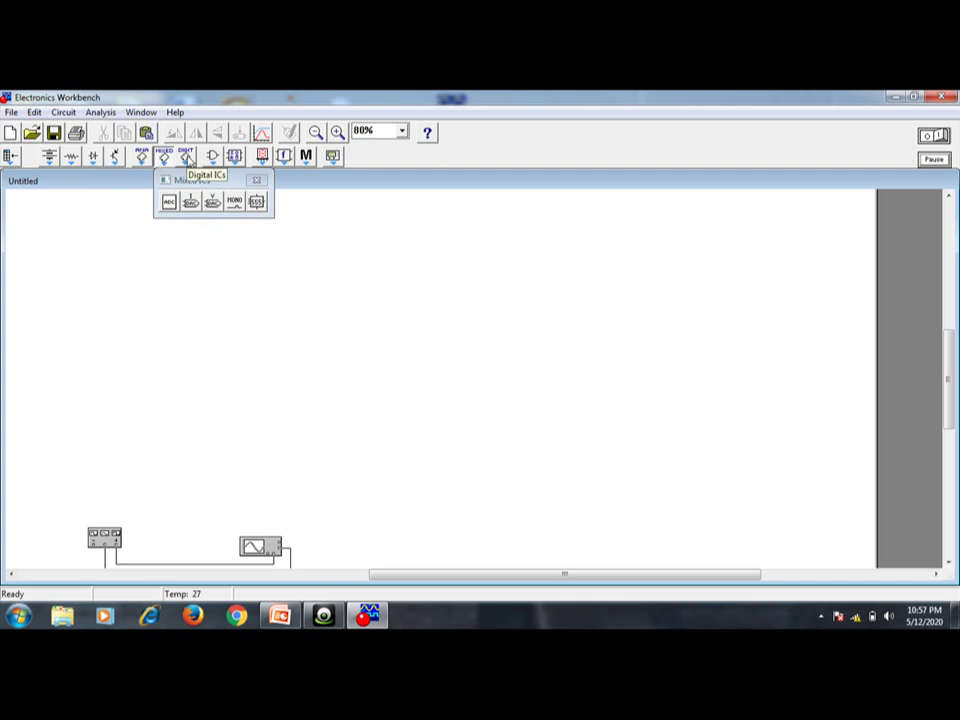
pyautogui.click(186, 157)
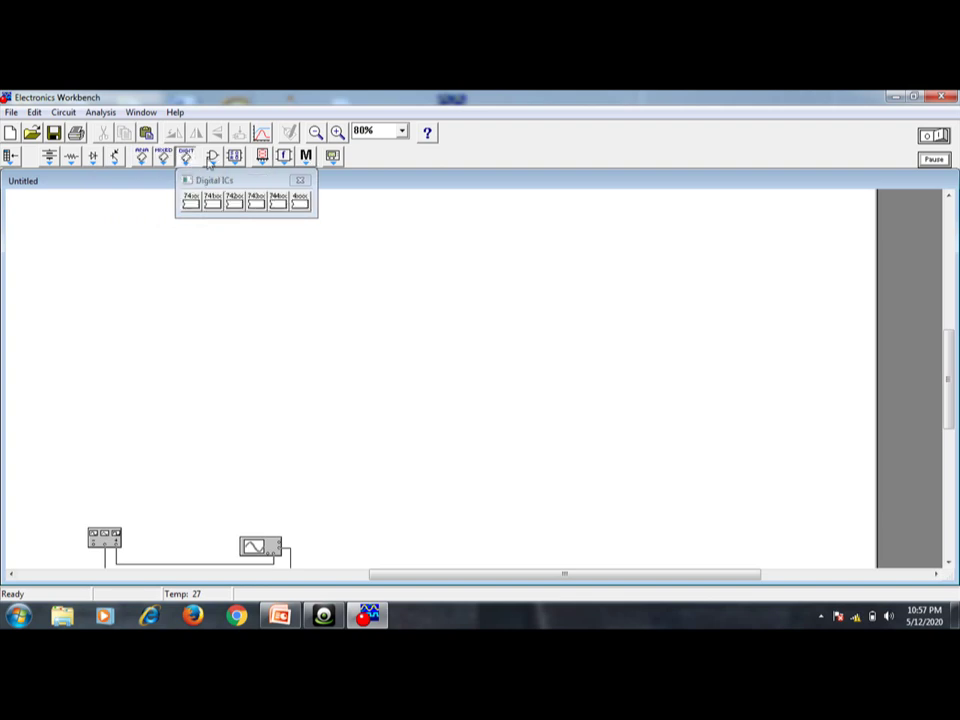
pyautogui.click(212, 158)
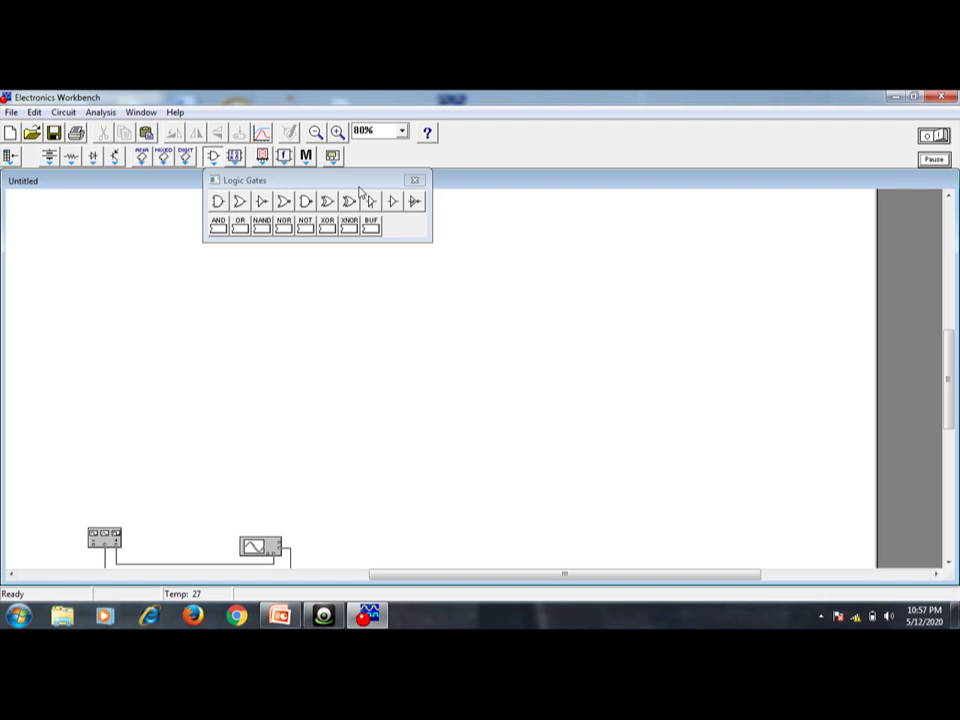
pyautogui.click(415, 179)
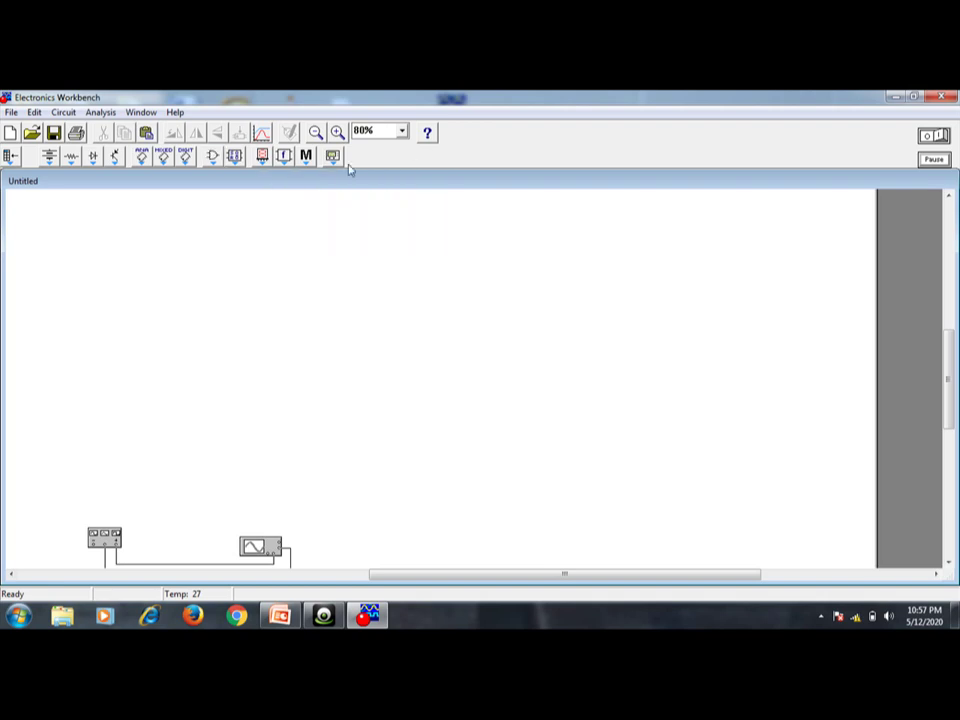
pyautogui.click(333, 160)
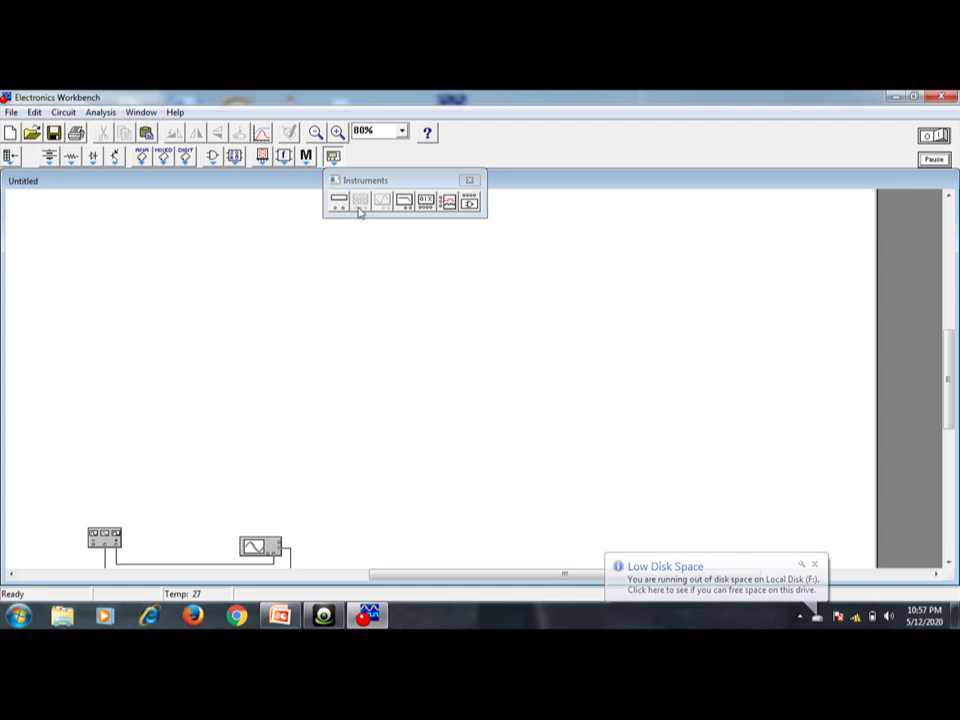
pyautogui.click(470, 181)
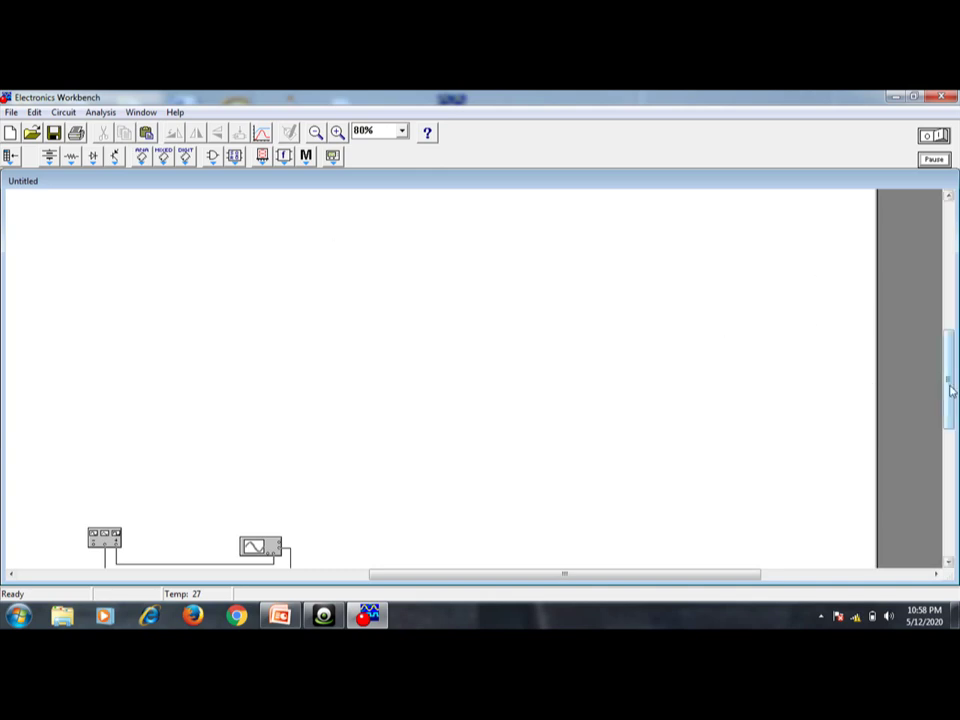
# Step: Move the ground symbol further below the circuit and delete the junction that tied it to the bottom wire
pyautogui.moveTo(950, 390); pyautogui.dragTo(953, 455)
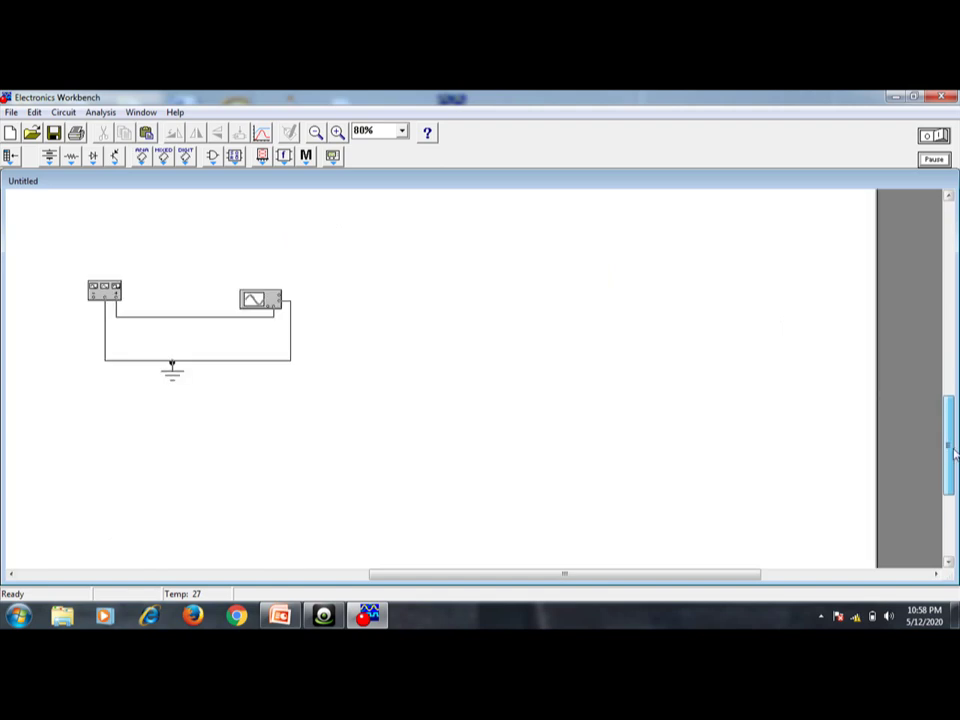
pyautogui.click(176, 381)
pyautogui.moveTo(178, 387); pyautogui.dragTo(181, 420)
pyautogui.click(204, 407)
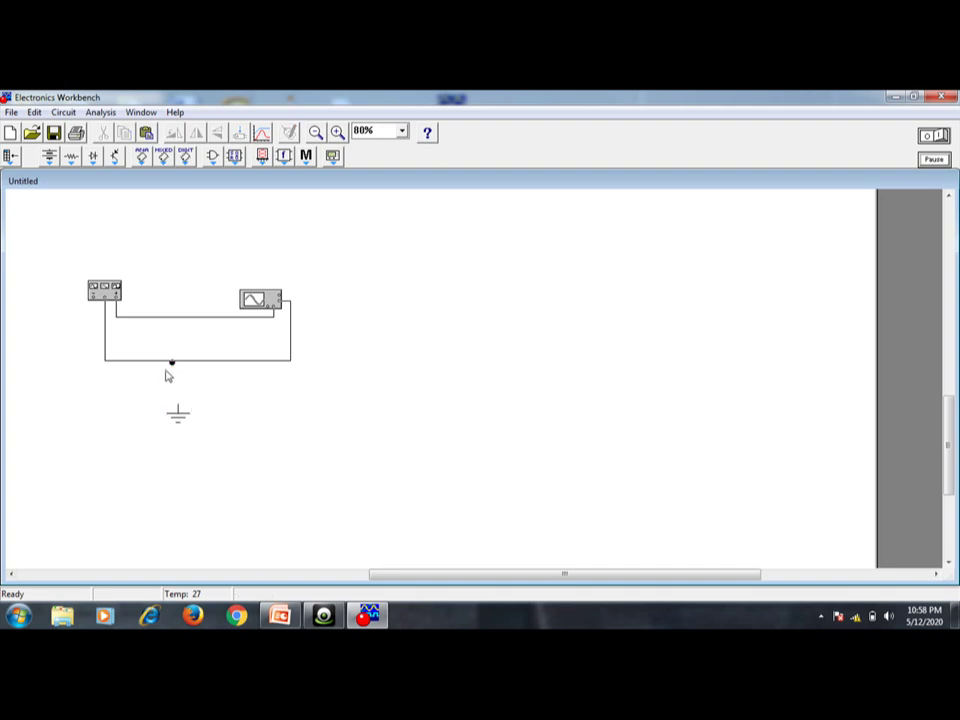
pyautogui.moveTo(174, 368); pyautogui.dragTo(178, 409)
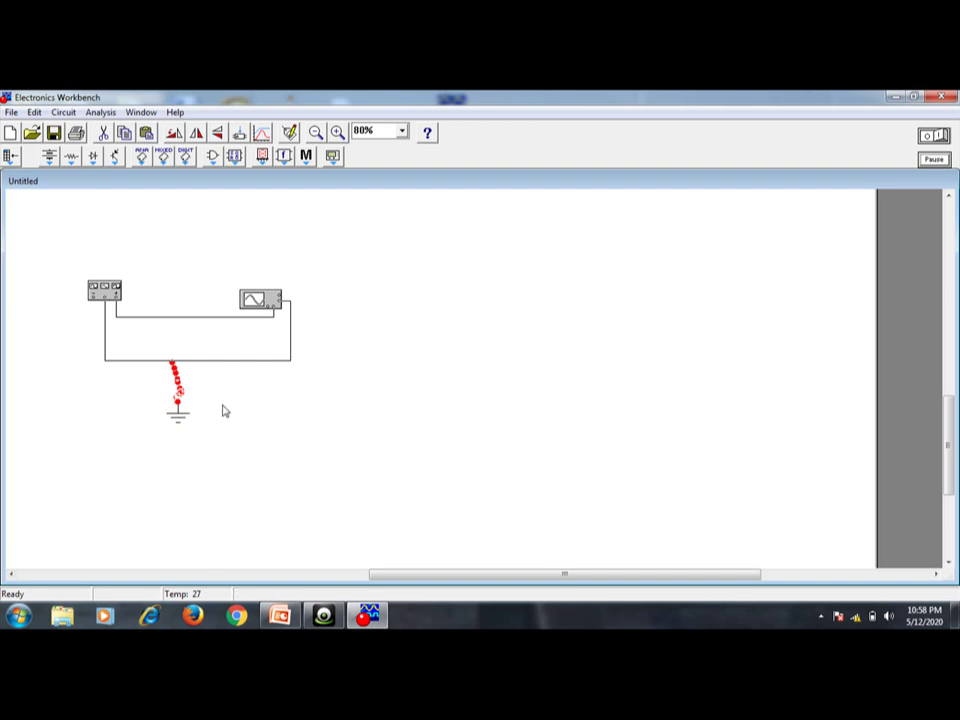
pyautogui.press('Delete')
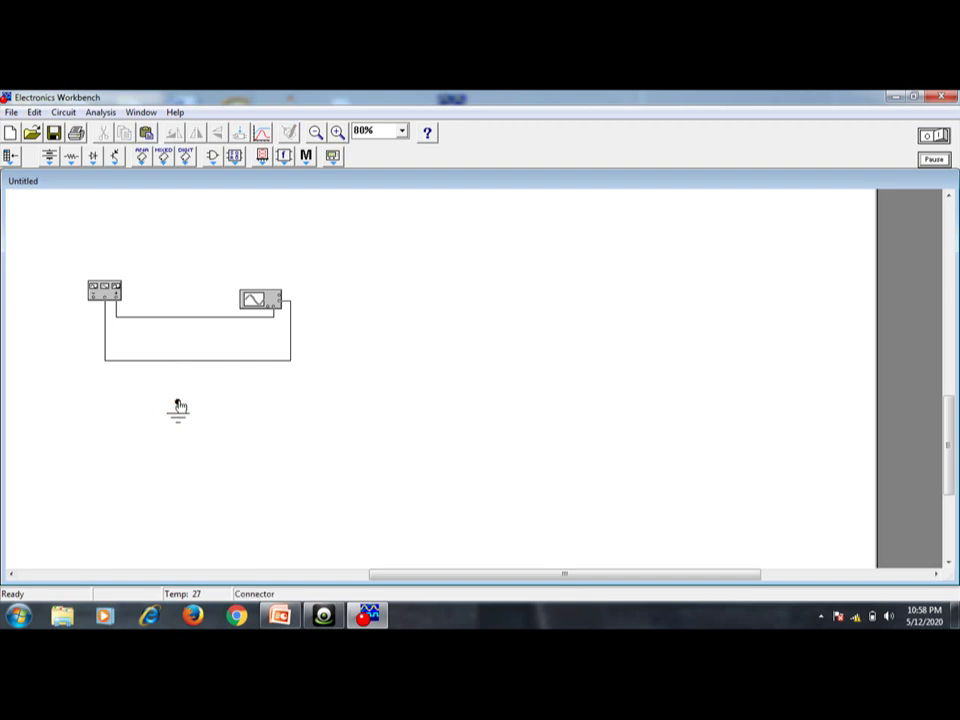
# Step: Reattach the circuit's bottom wire to the ground symbol through a junction at the ground terminal
pyautogui.moveTo(180, 402); pyautogui.dragTo(178, 367)
pyautogui.click(220, 391)
pyautogui.moveTo(178, 368); pyautogui.dragTo(178, 402)
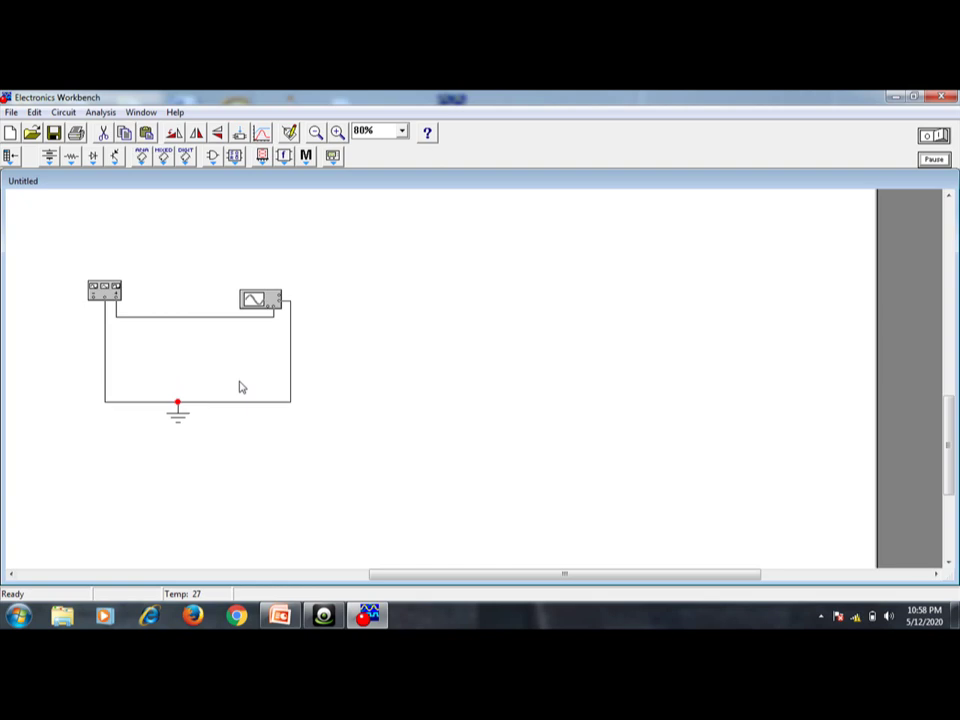
# Step: Open the function generator and oscilloscope panels, placing the oscilloscope beside the circuit and the generator below it
pyautogui.doubleClick(101, 296)
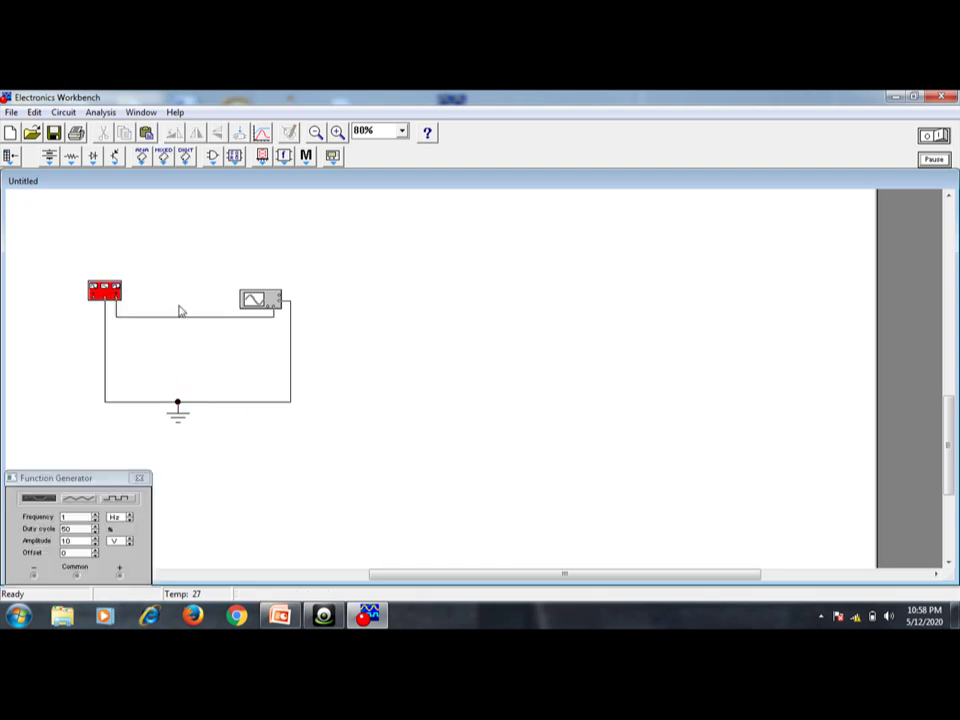
pyautogui.doubleClick(272, 303)
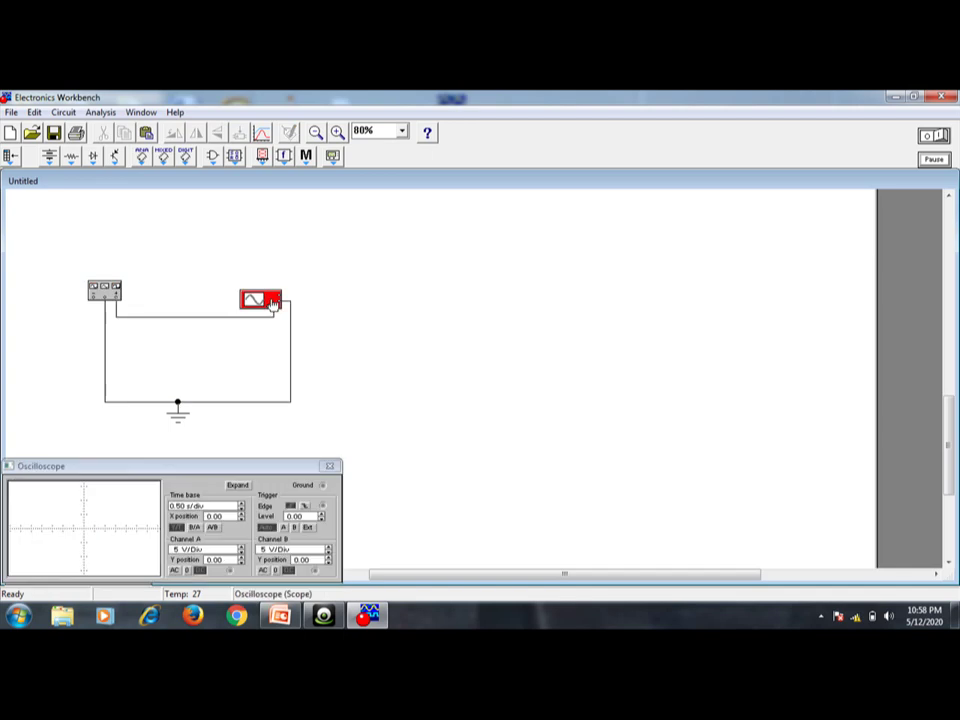
pyautogui.moveTo(231, 472); pyautogui.dragTo(585, 248)
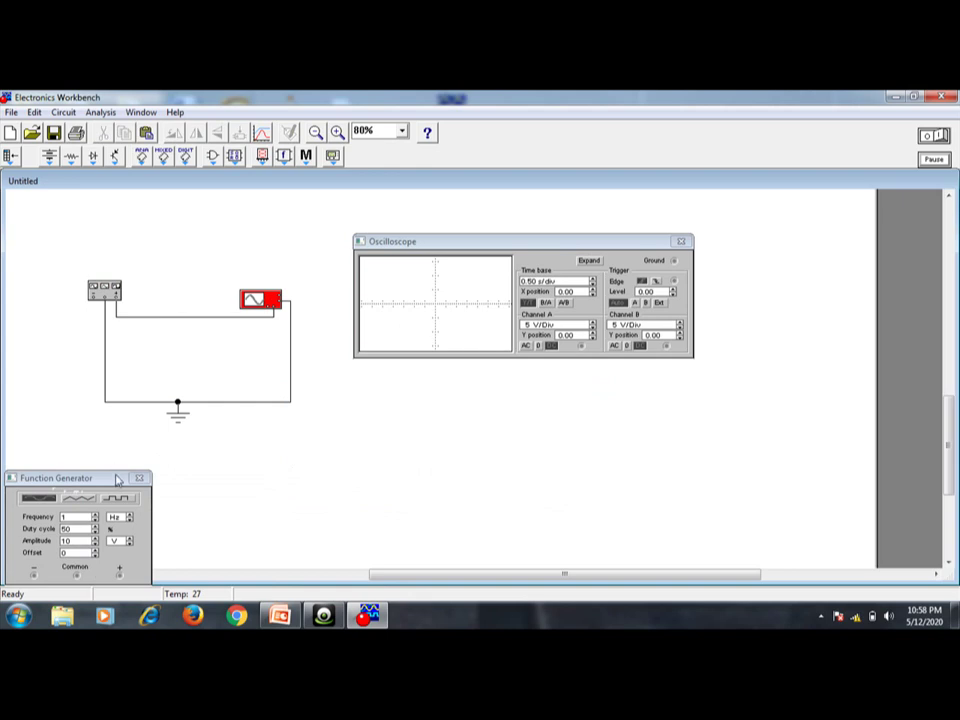
pyautogui.moveTo(117, 481); pyautogui.dragTo(124, 462)
pyautogui.click(111, 326)
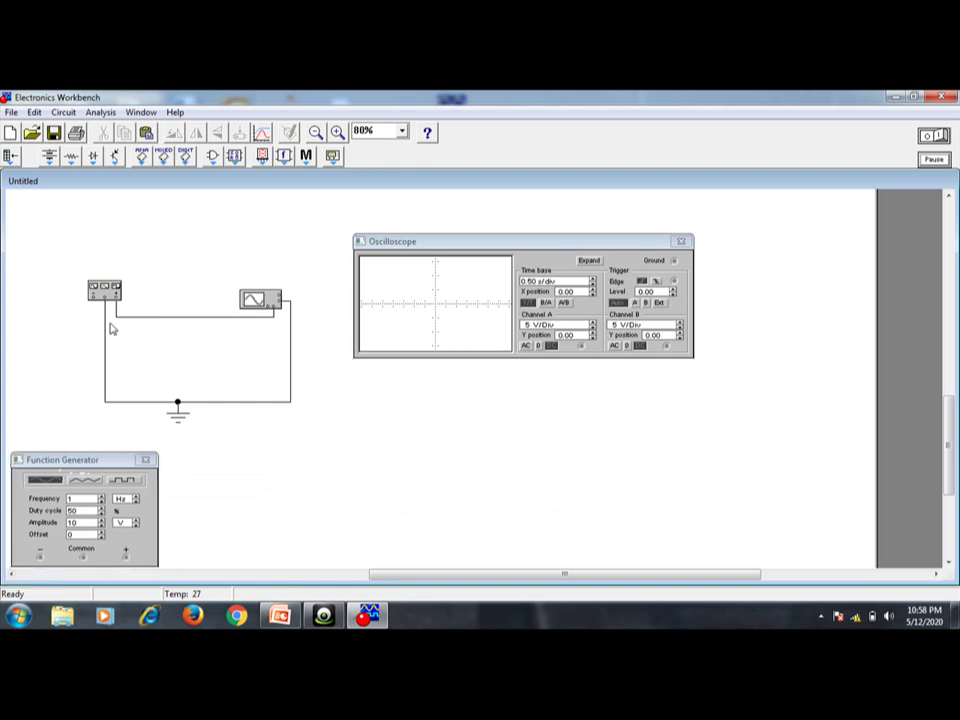
# Step: Try to run the simulation of the function generator and oscilloscope circuit
pyautogui.click(104, 290)
pyautogui.keyDown('ctrl'); pyautogui.click(245, 300); pyautogui.keyUp('ctrl')
pyautogui.click(343, 420)
pyautogui.click(938, 138)
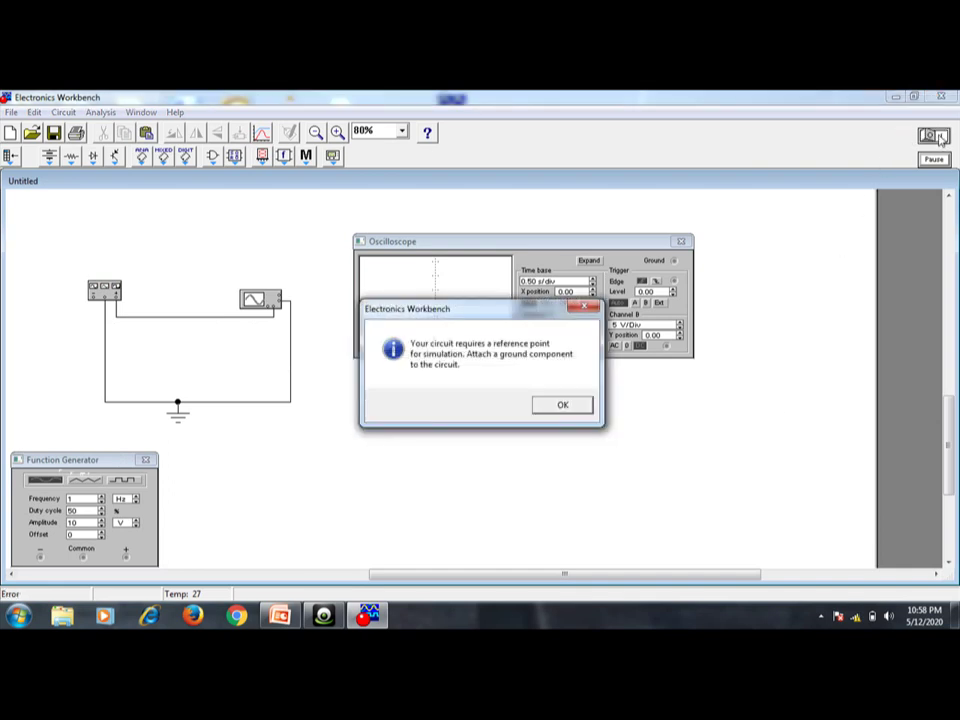
pyautogui.click(562, 404)
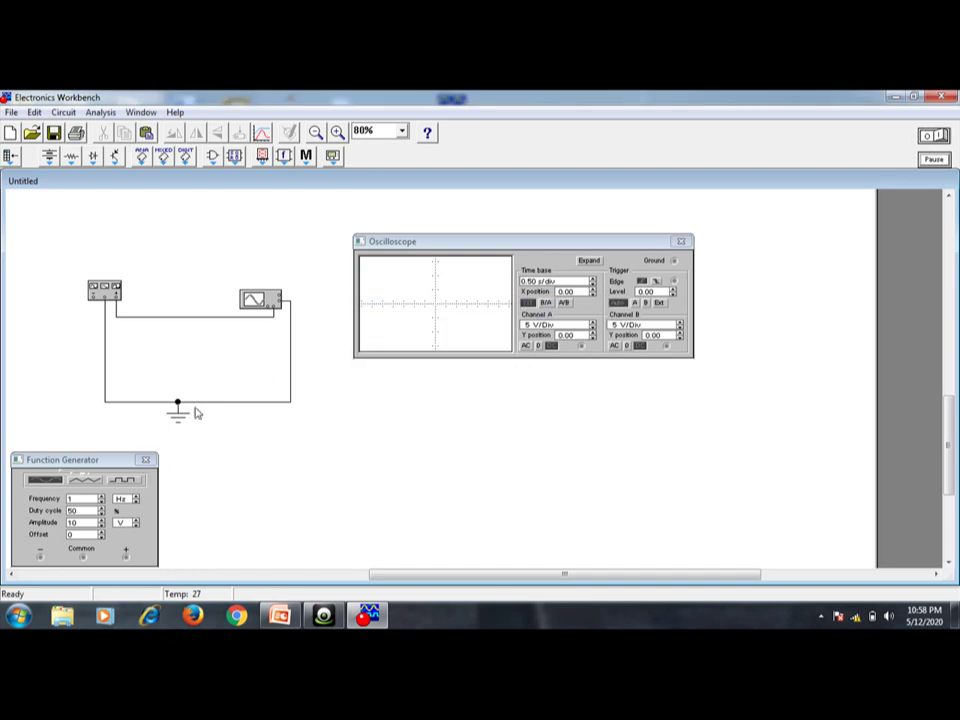
# Step: Move the ground symbol lower and wire it to the junction on the circuit's bottom wire
pyautogui.moveTo(180, 418); pyautogui.dragTo(184, 448)
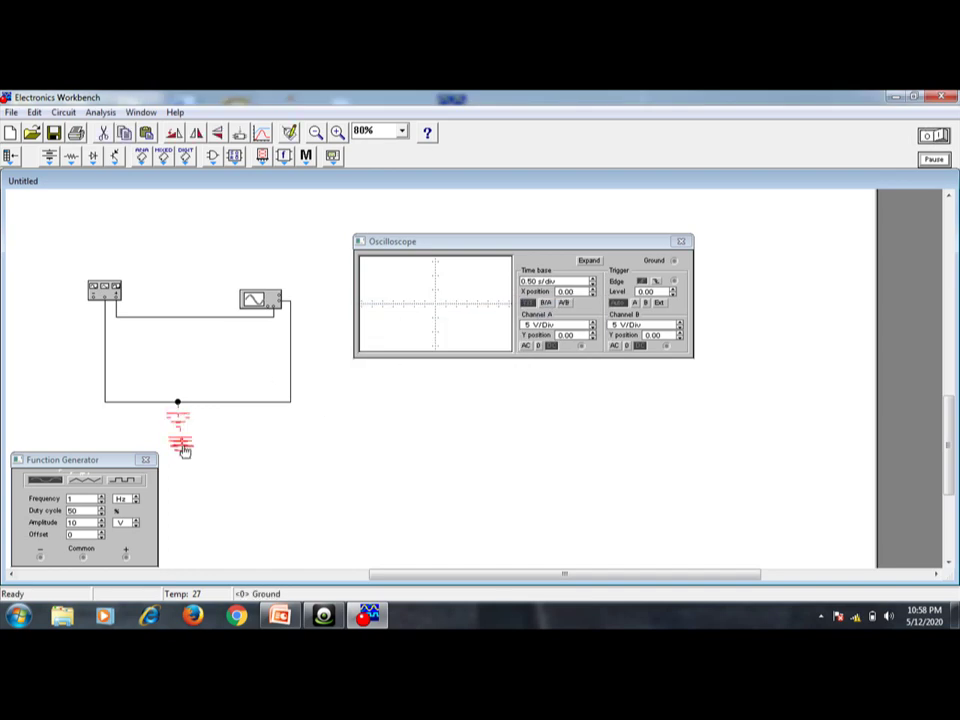
pyautogui.click(268, 470)
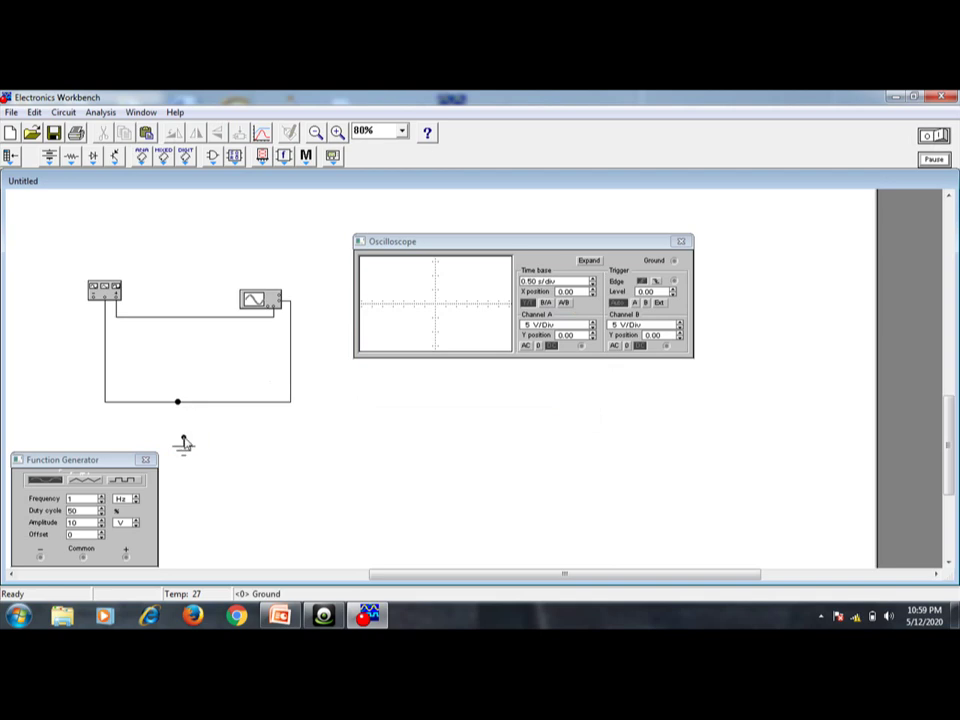
pyautogui.moveTo(178, 401); pyautogui.dragTo(180, 407)
# Step: Run the simulation and expand the oscilloscope display, placing it beside the circuit
pyautogui.click(940, 136)
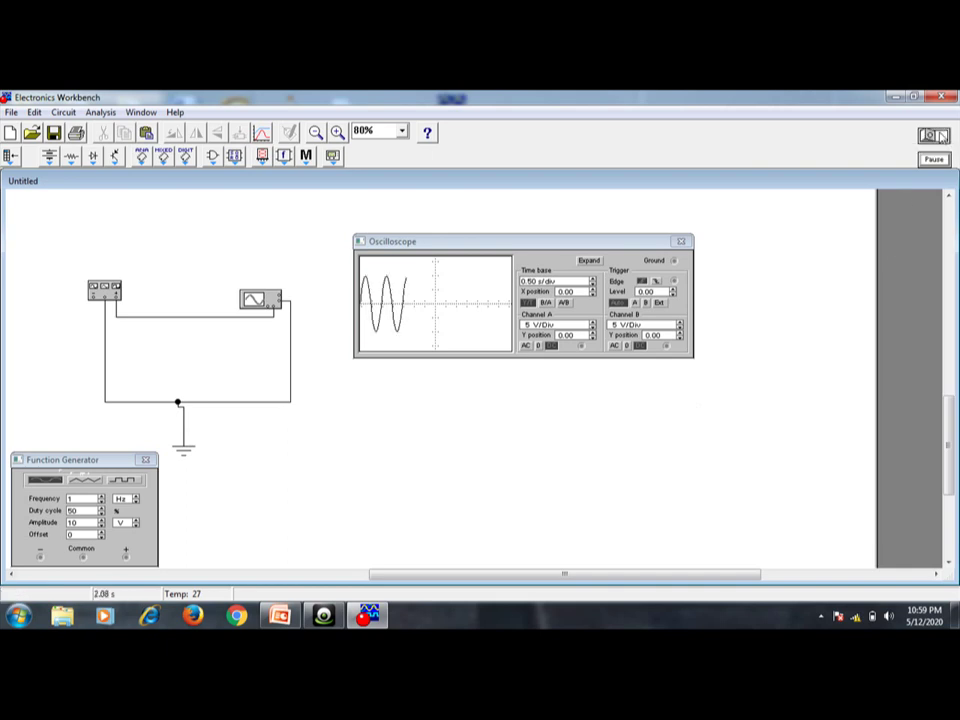
pyautogui.click(592, 261)
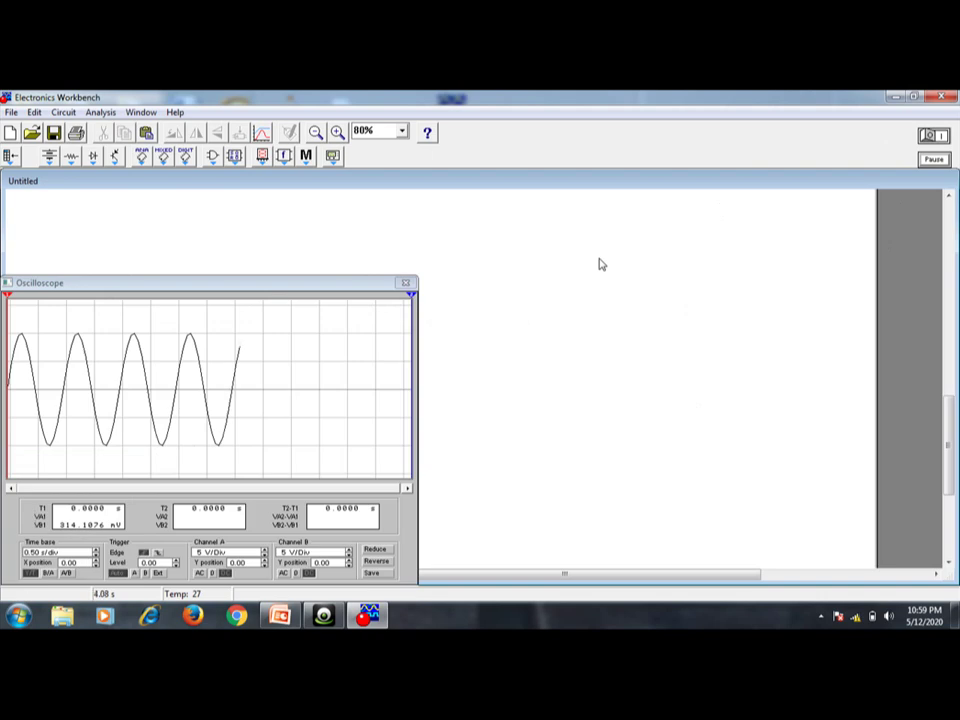
pyautogui.moveTo(350, 289); pyautogui.dragTo(771, 236)
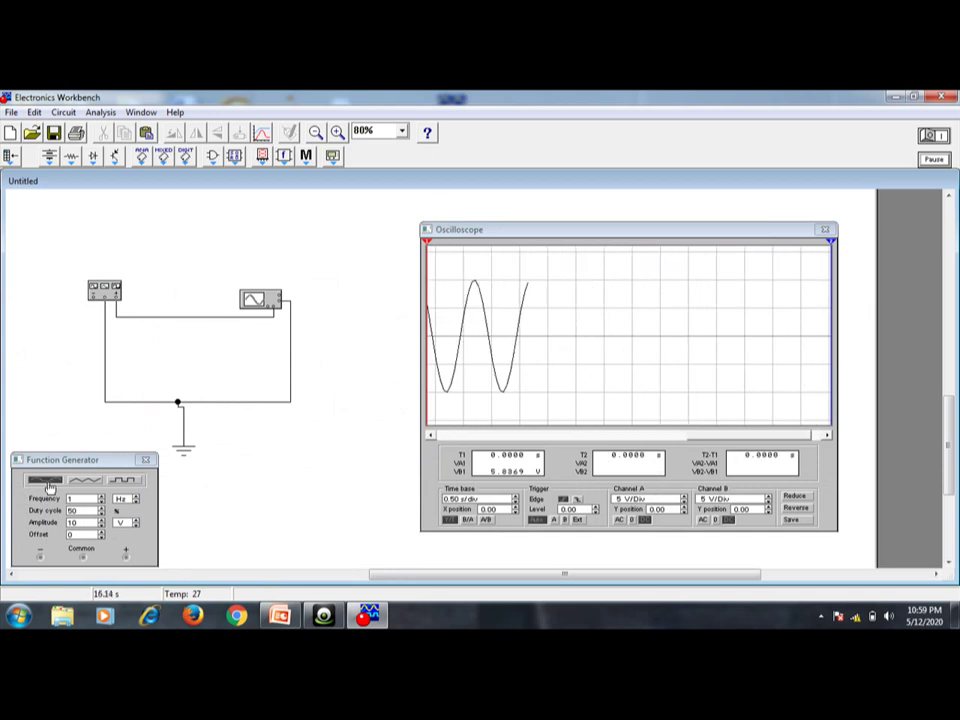
# Step: Switch the function generator's output to a triangle wave and then to a square wave
pyautogui.click(78, 482)
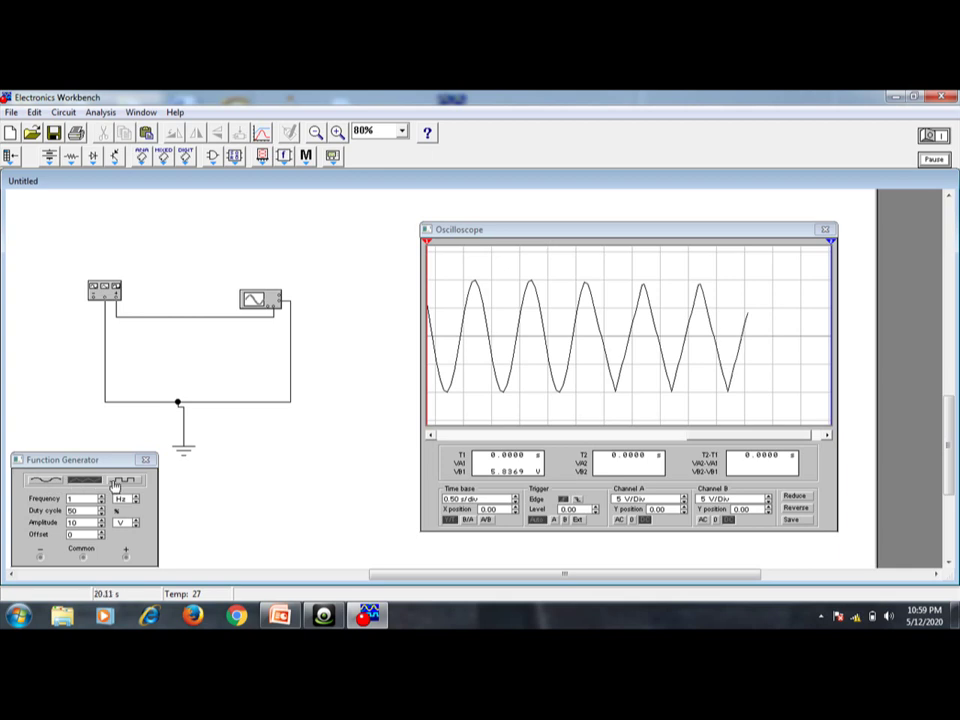
pyautogui.click(118, 481)
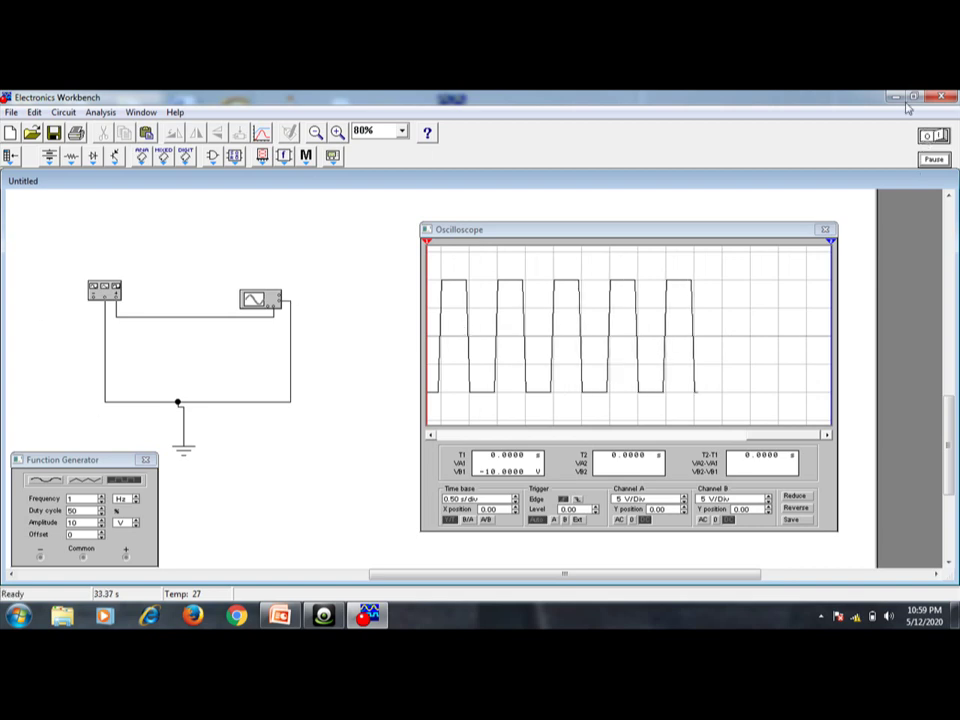
# Step: Start a new circuit without saving the changes made to the untitled circuit
pyautogui.click(11, 113)
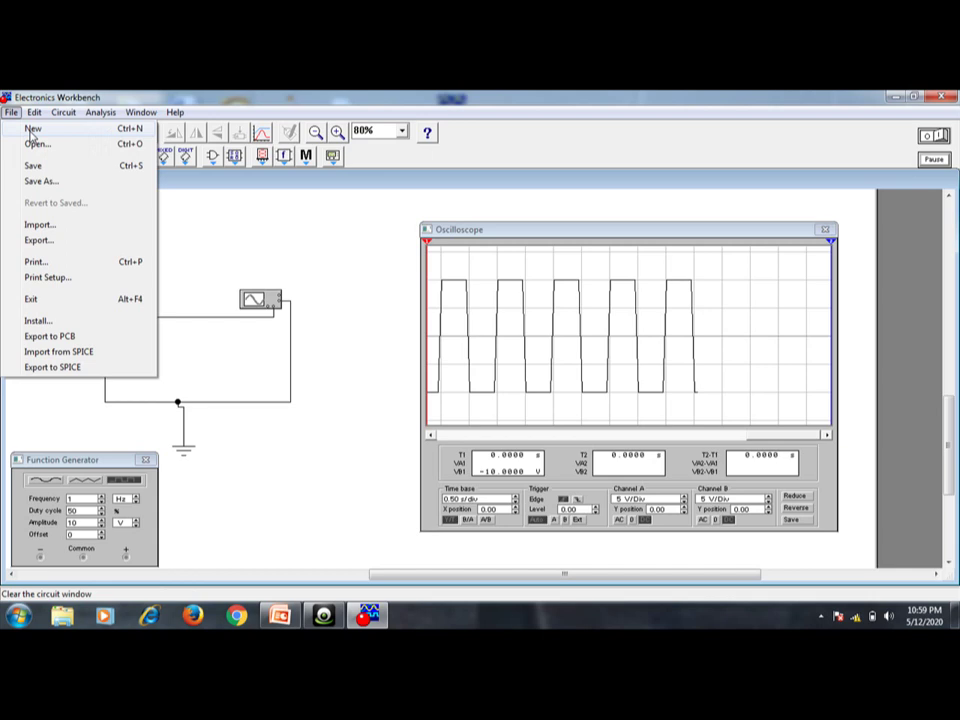
pyautogui.click(31, 131)
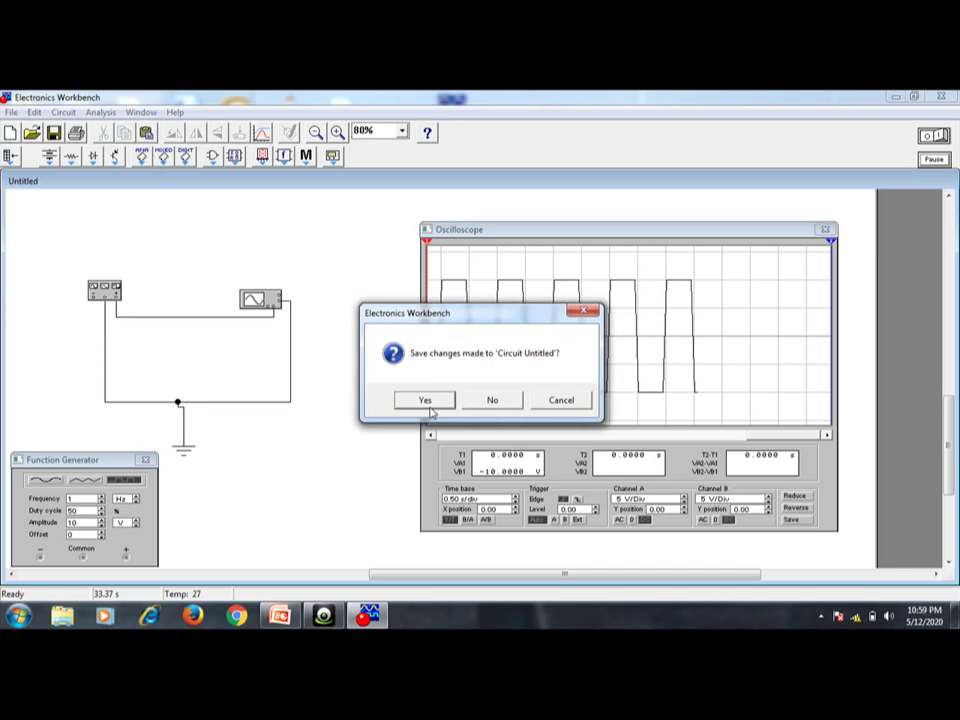
pyautogui.click(493, 400)
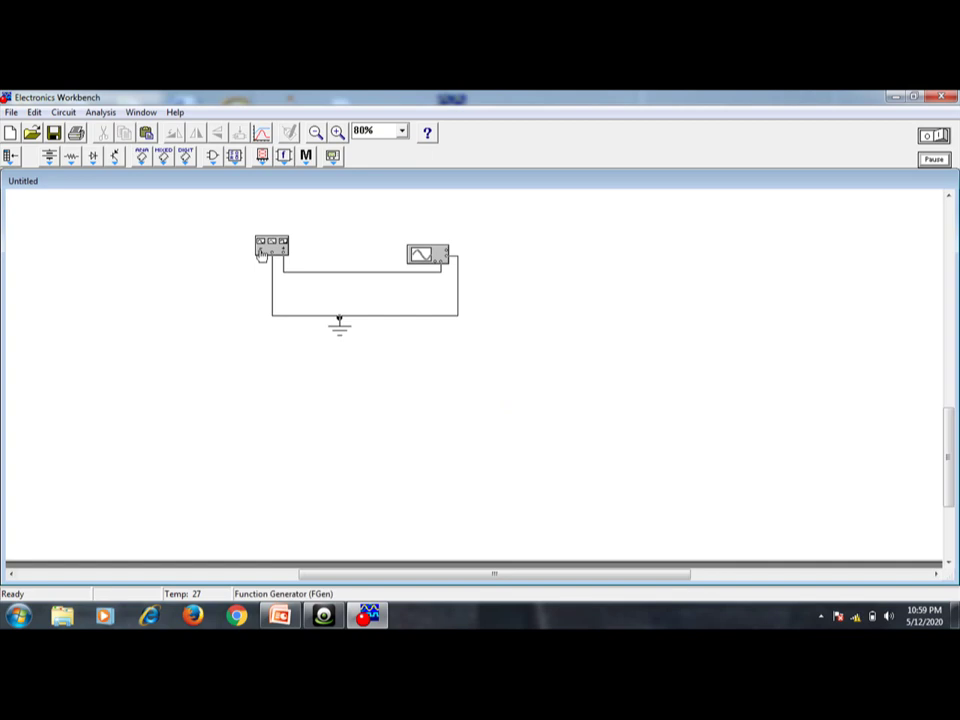
# Step: Delete the function generator and the oscilloscope from the circuit
pyautogui.click(261, 253)
pyautogui.press('Delete')
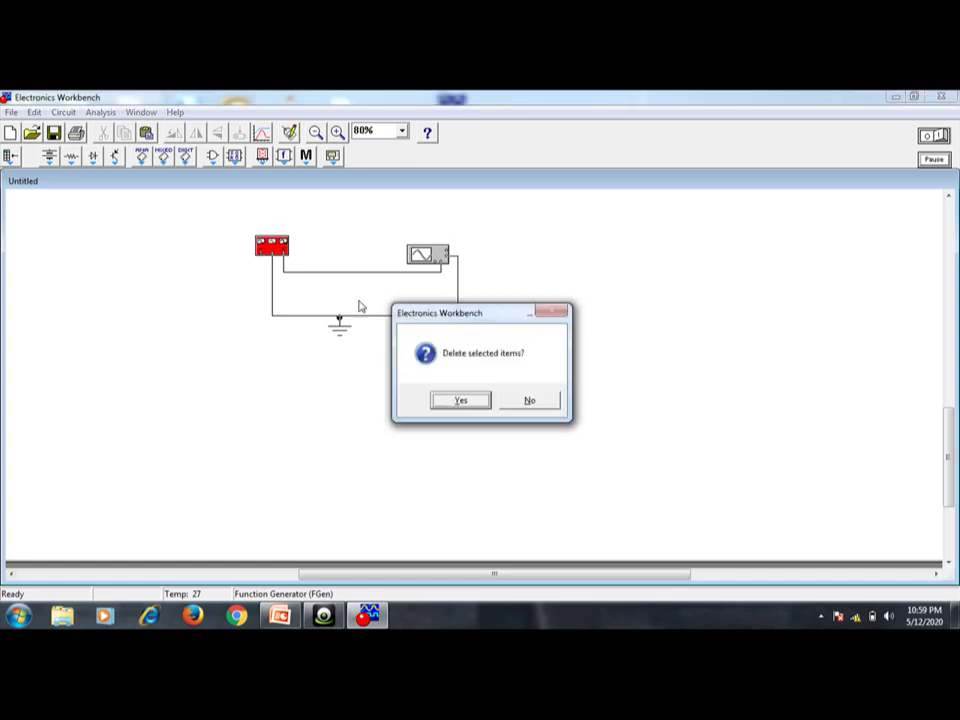
pyautogui.click(484, 402)
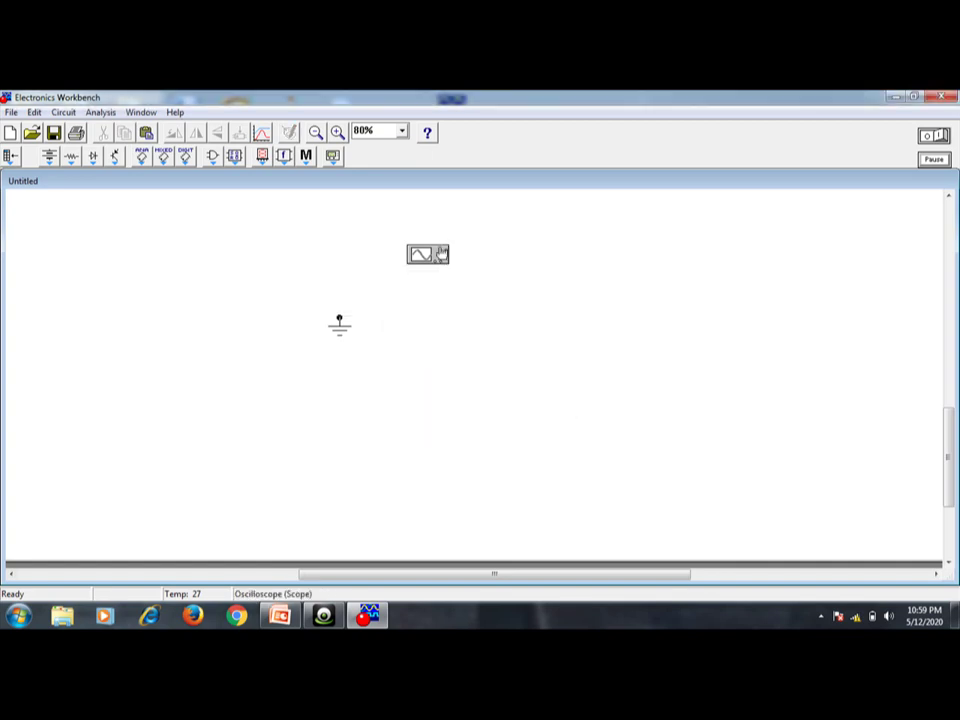
pyautogui.click(440, 256)
pyautogui.press('Delete')
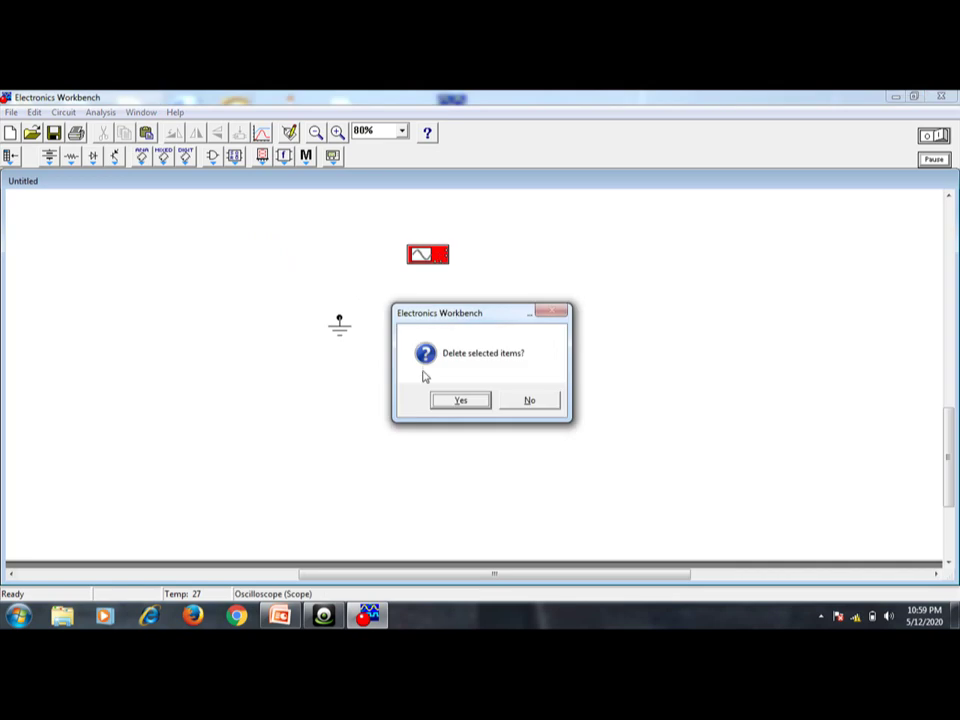
pyautogui.click(448, 402)
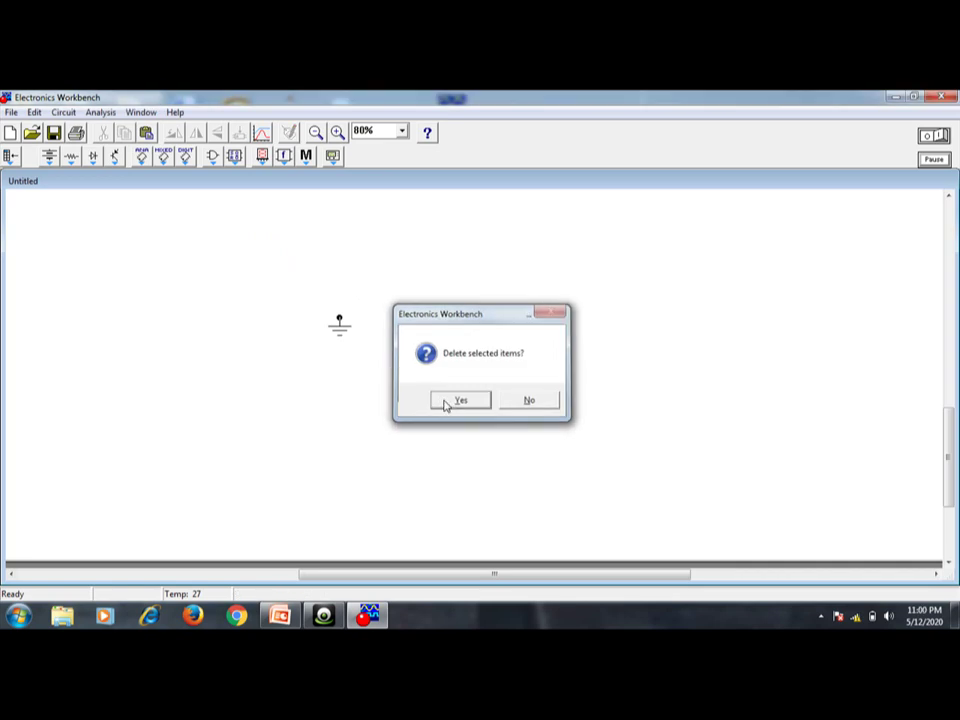
# Step: Delete the remaining ground symbol and the connector dot above it to empty the workspace
pyautogui.click(345, 335)
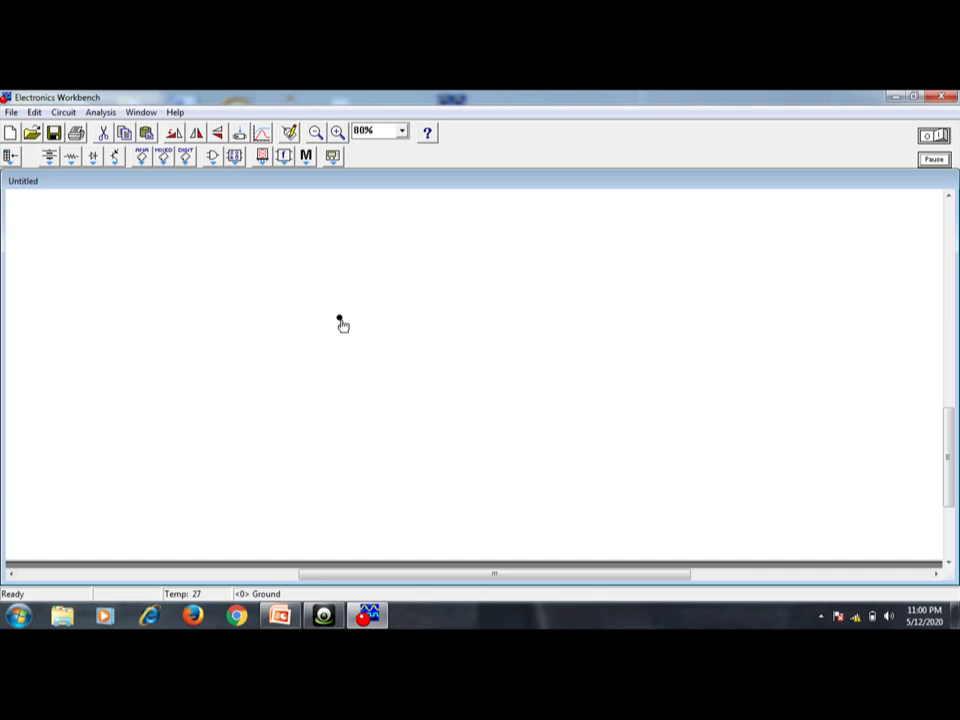
pyautogui.click(339, 322)
pyautogui.press('Delete')
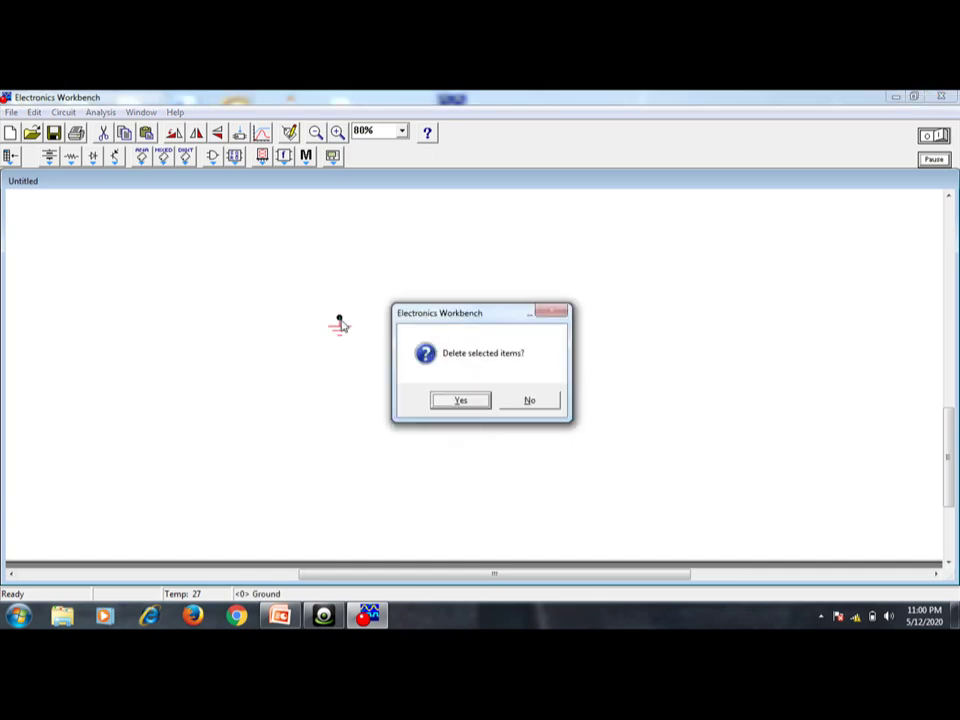
pyautogui.click(451, 401)
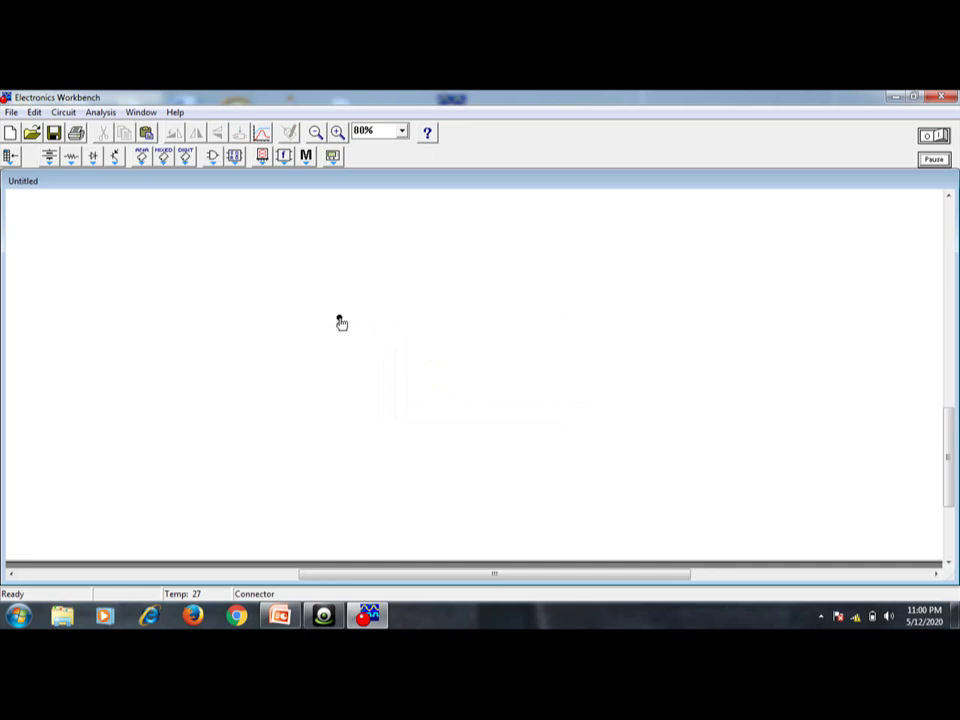
pyautogui.click(340, 321)
pyautogui.press('Delete')
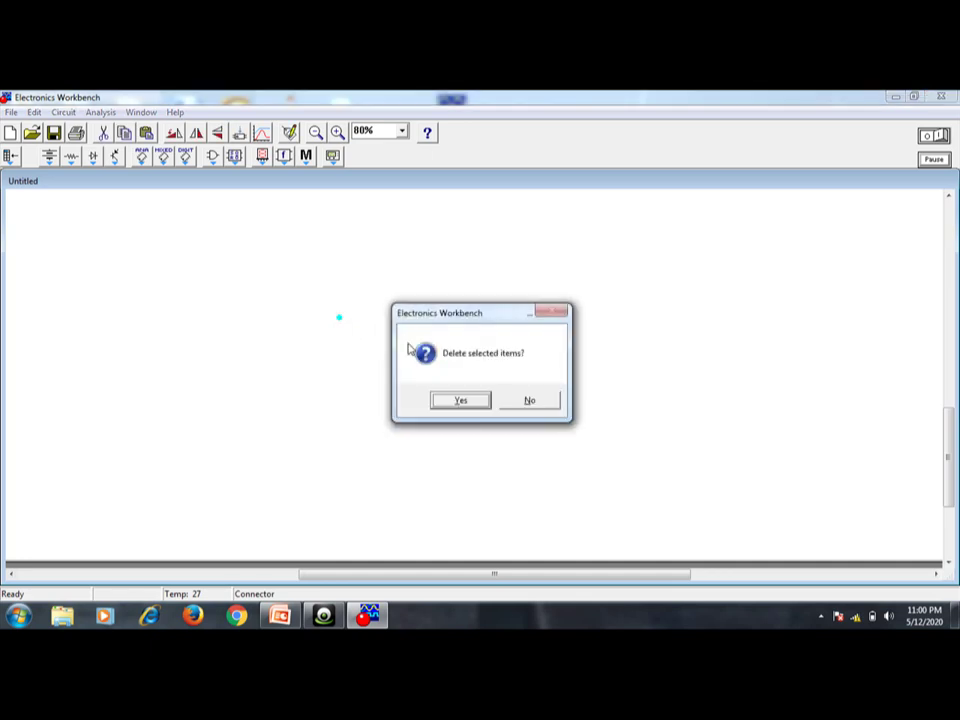
pyautogui.click(461, 401)
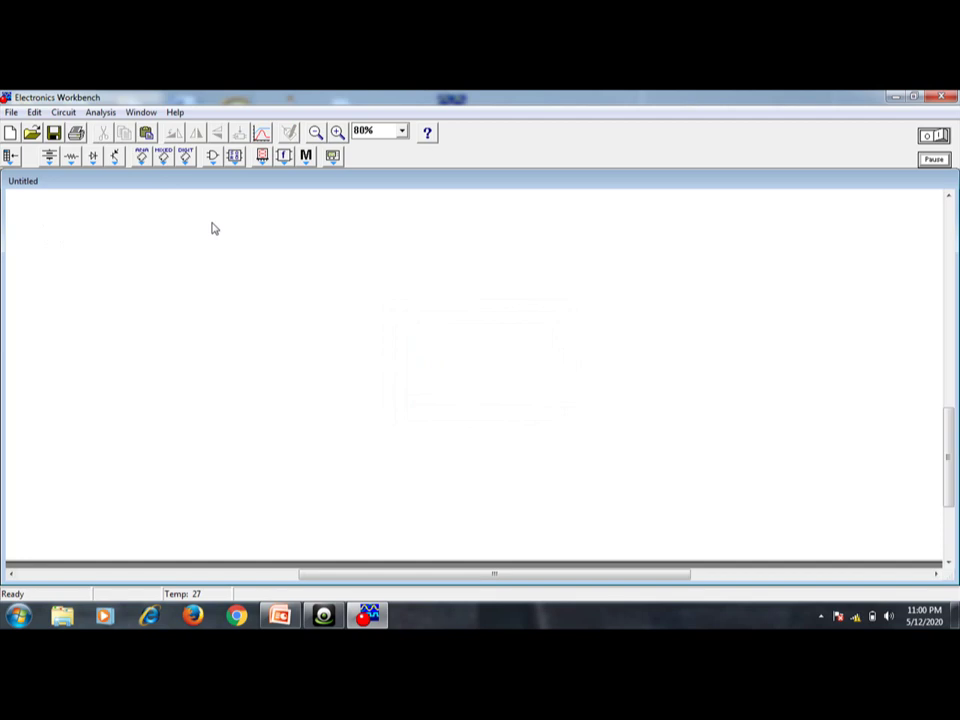
# Step: Place a function generator and an oscilloscope side by side from the Instruments library, and close the library
pyautogui.click(333, 158)
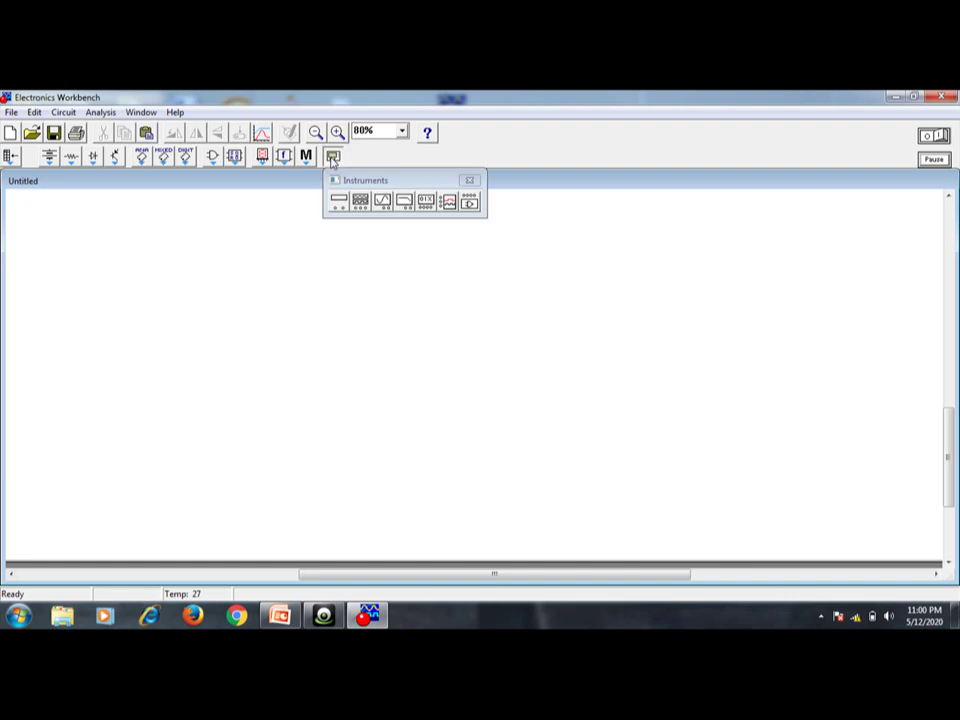
pyautogui.click(365, 207)
pyautogui.moveTo(365, 207); pyautogui.dragTo(285, 300)
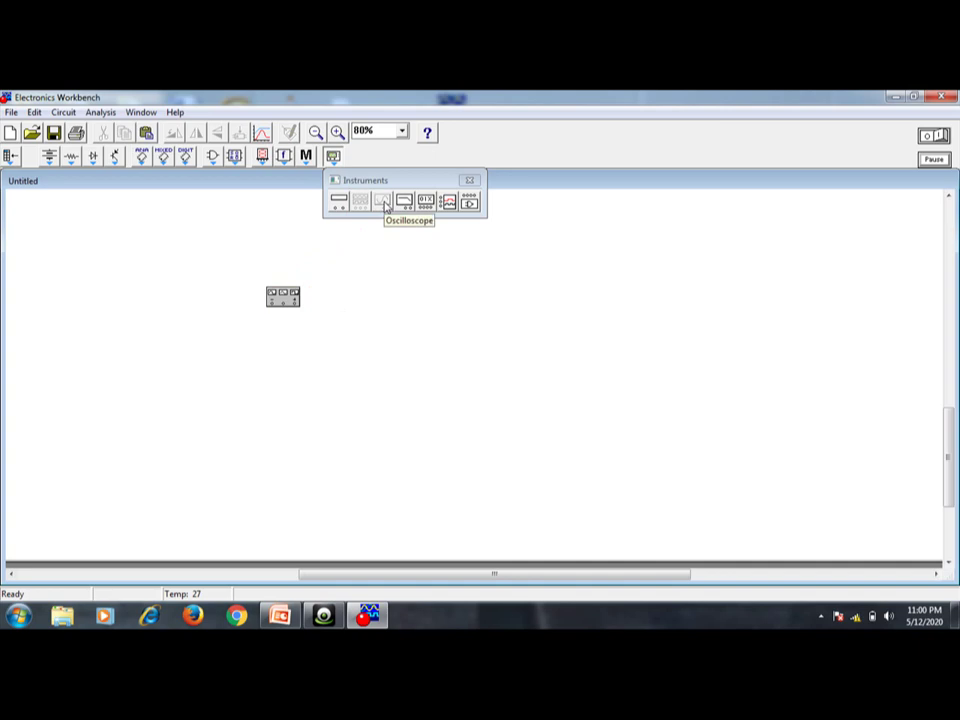
pyautogui.moveTo(386, 206); pyautogui.dragTo(398, 299)
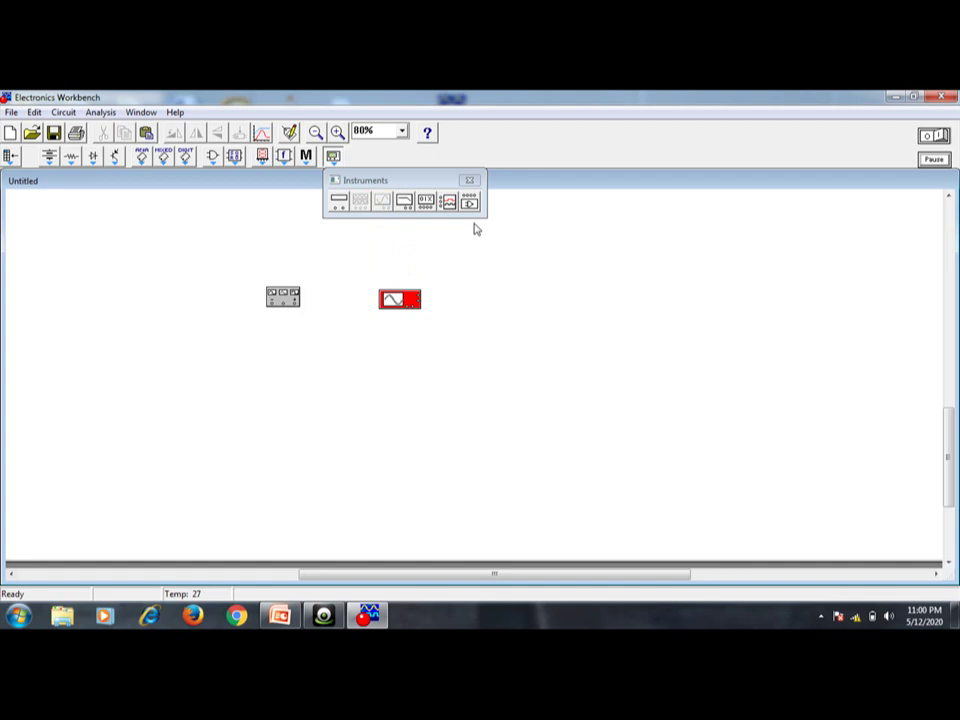
pyautogui.click(469, 179)
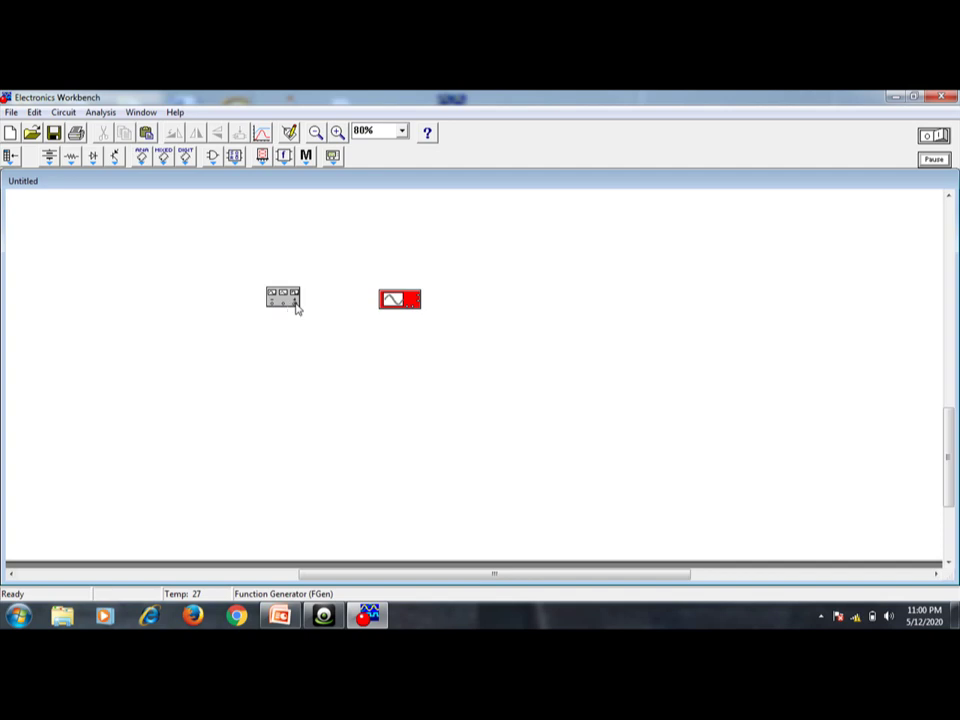
# Step: Examine the oscilloscope's controls beside the instruments in both the expanded and the reduced display
pyautogui.doubleClick(411, 298)
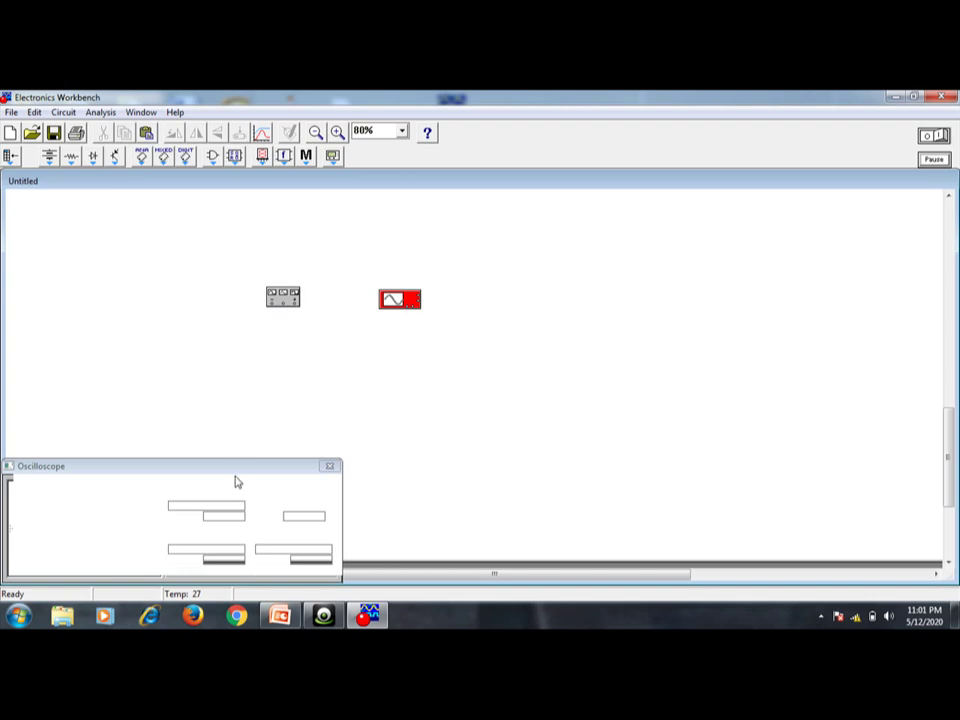
pyautogui.moveTo(237, 479); pyautogui.dragTo(727, 221)
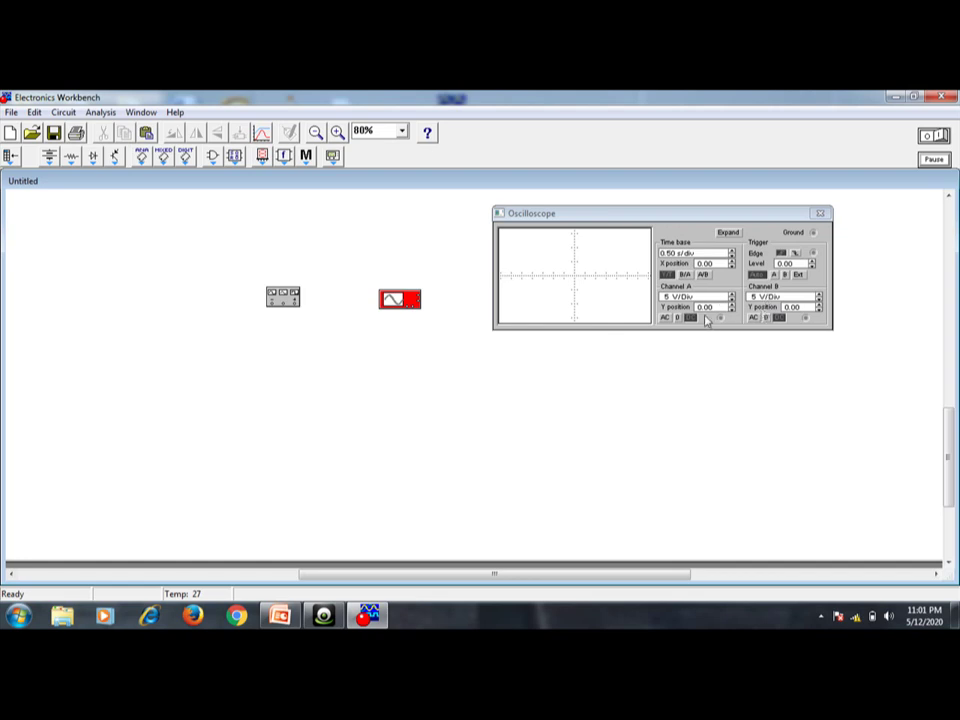
pyautogui.click(729, 234)
pyautogui.moveTo(667, 234); pyautogui.dragTo(735, 210)
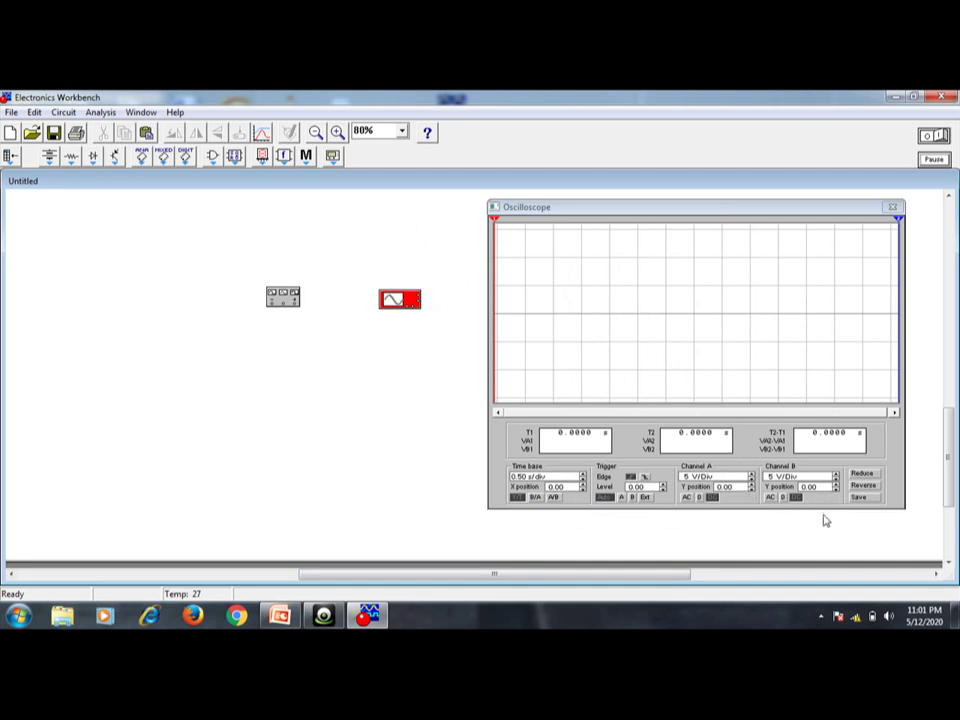
pyautogui.click(860, 476)
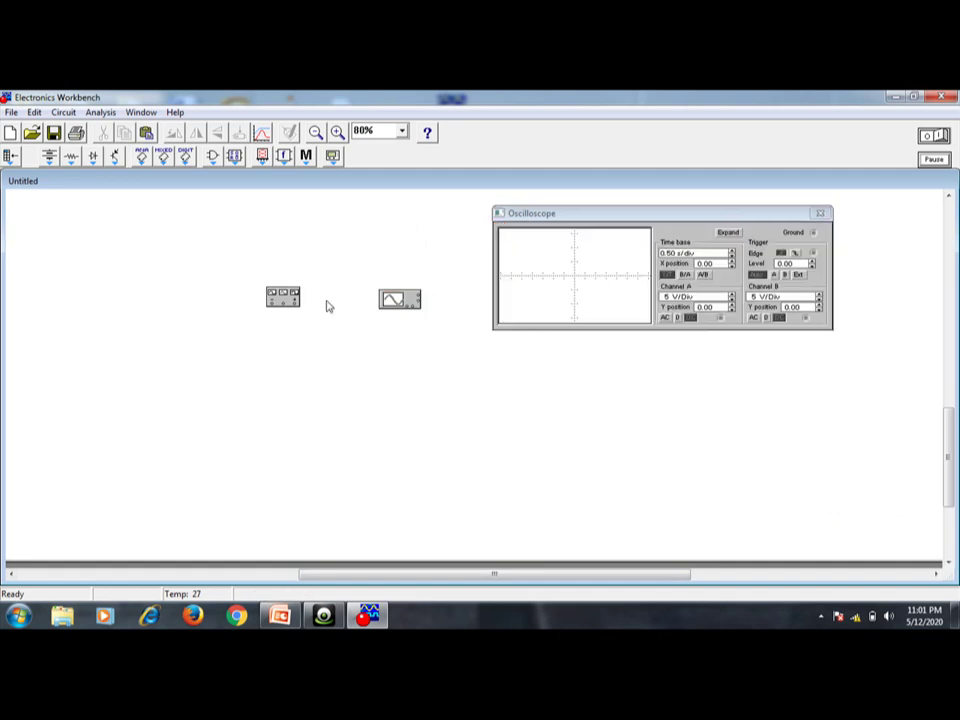
# Step: Open the function generator's settings to view them and close them again
pyautogui.doubleClick(282, 300)
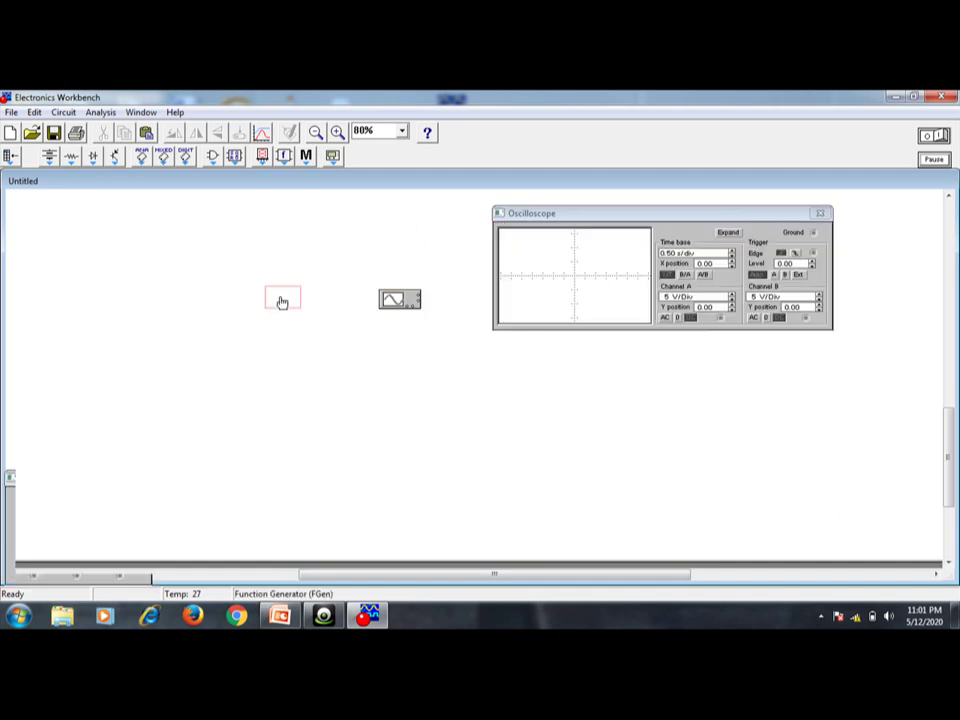
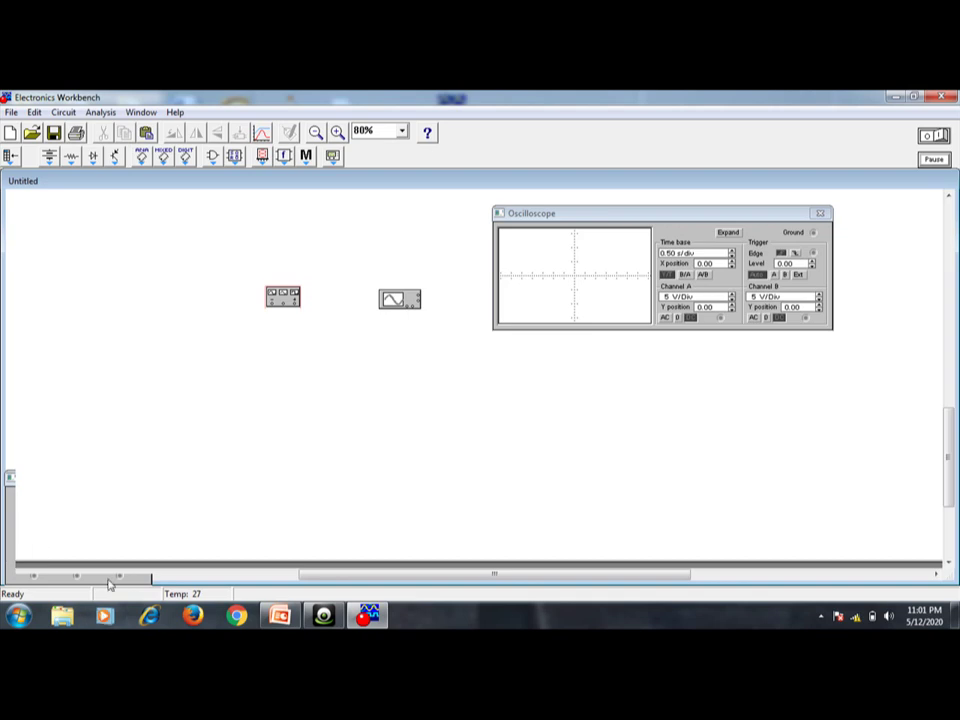
pyautogui.click(282, 304)
pyautogui.click(139, 478)
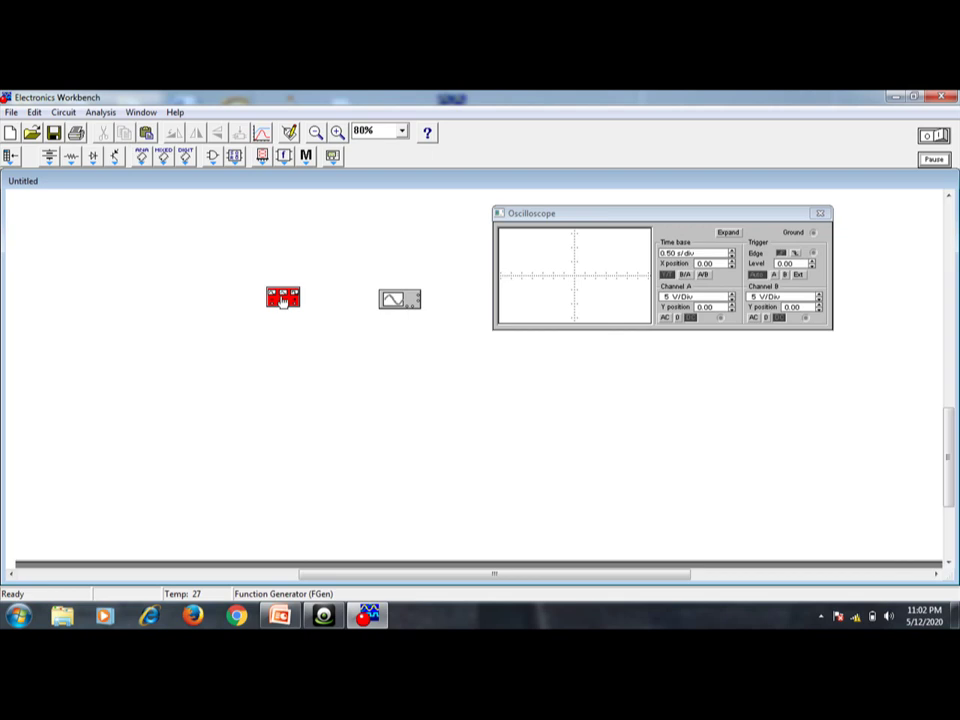
# Step: Move the function generator and the oscilloscope icons higher with more space between them, and close the oscilloscope display
pyautogui.moveTo(282, 304); pyautogui.dragTo(240, 268)
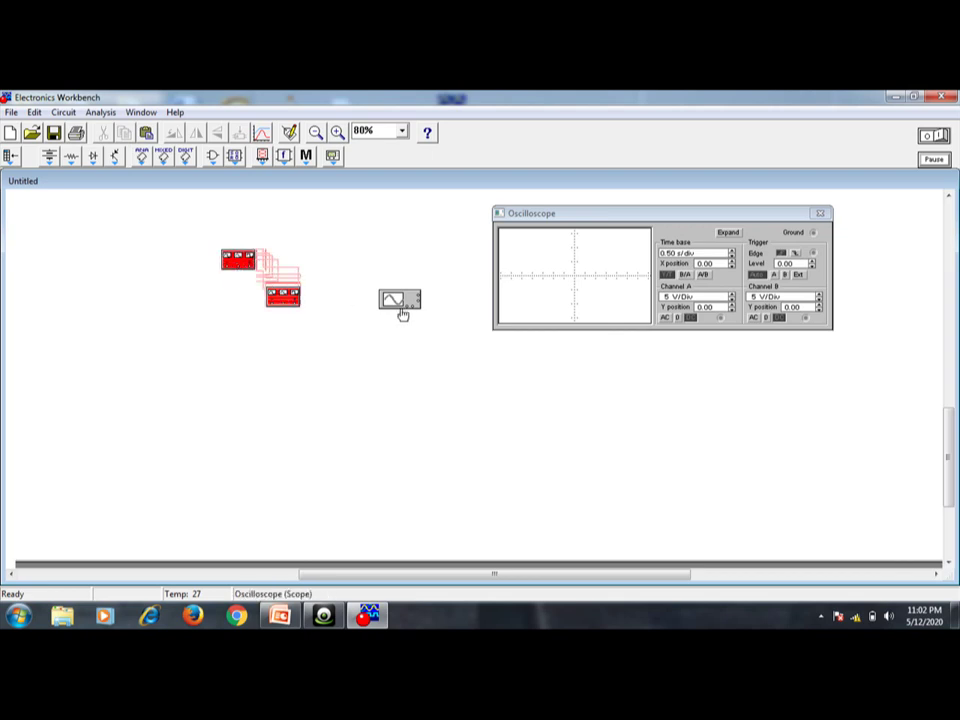
pyautogui.moveTo(402, 302); pyautogui.dragTo(405, 257)
pyautogui.click(790, 308)
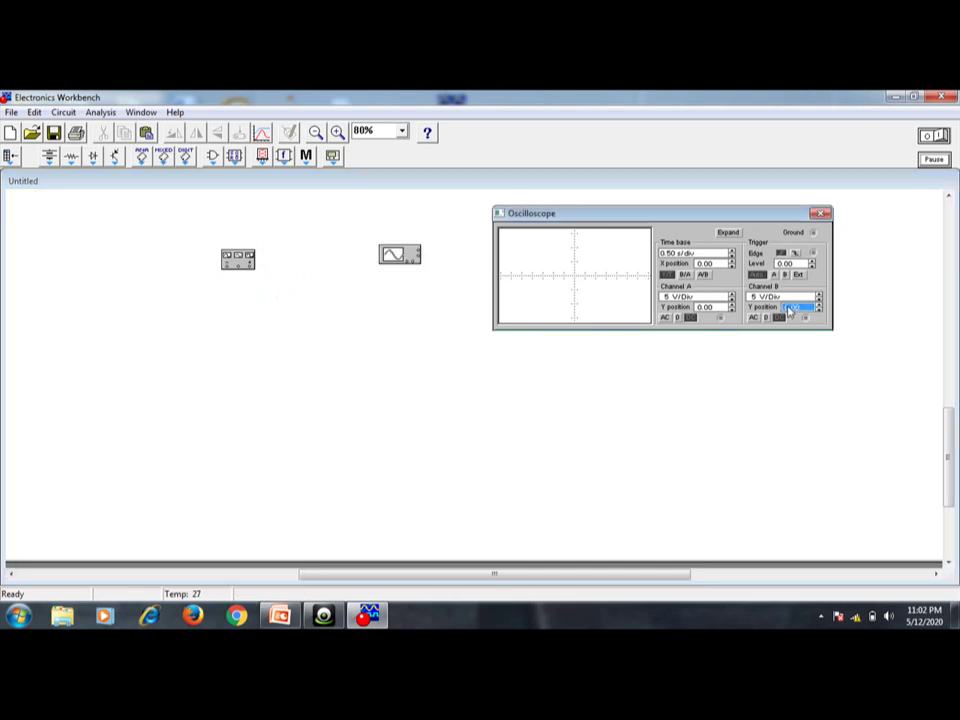
pyautogui.click(820, 216)
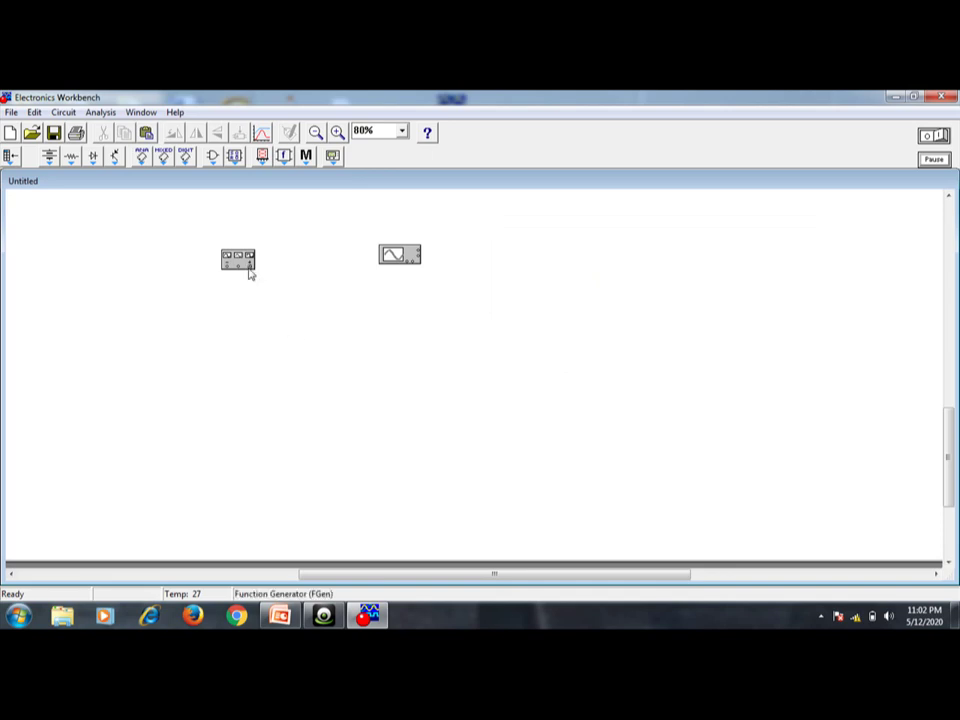
# Step: Wire the function generator's positive and common terminals to the oscilloscope, routing the common wire lower than the positive one
pyautogui.moveTo(250, 266); pyautogui.dragTo(410, 266)
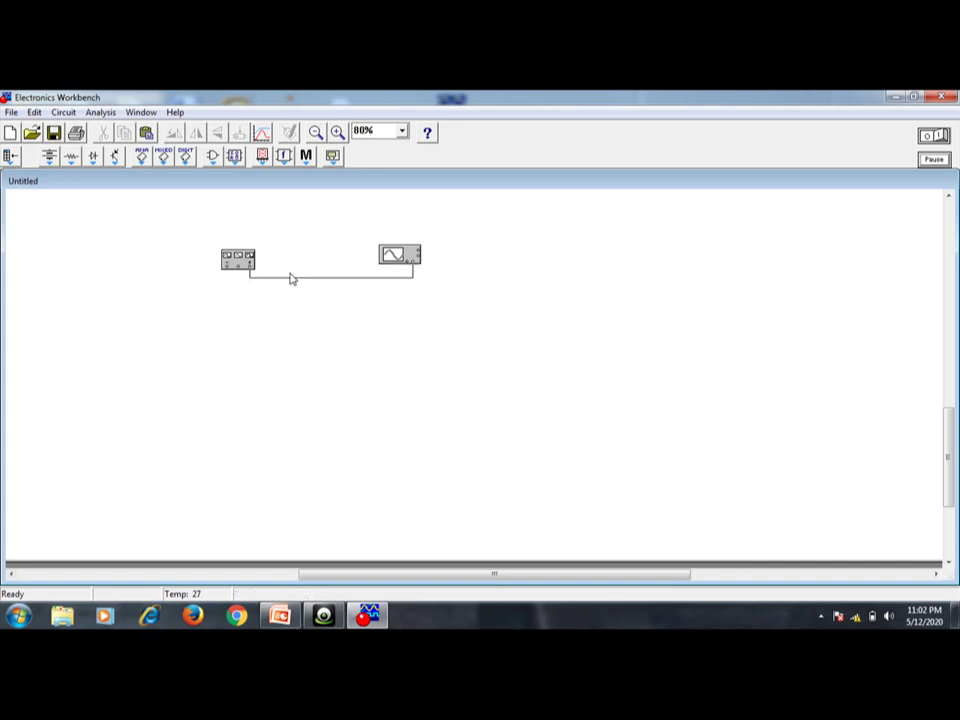
pyautogui.moveTo(252, 266); pyautogui.dragTo(408, 262)
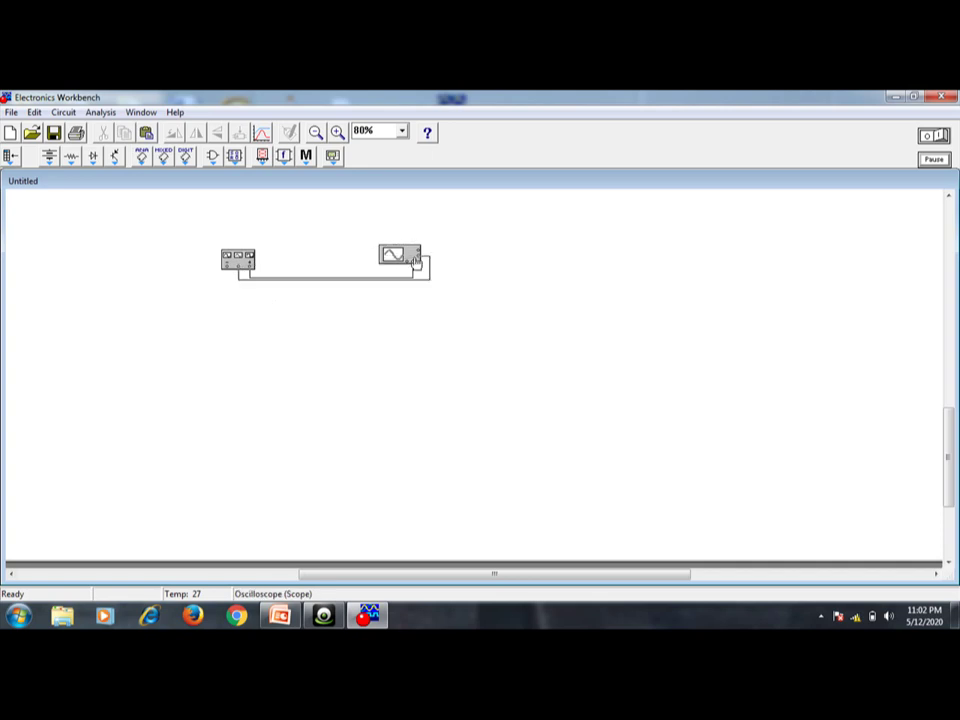
pyautogui.moveTo(403, 279); pyautogui.dragTo(404, 314)
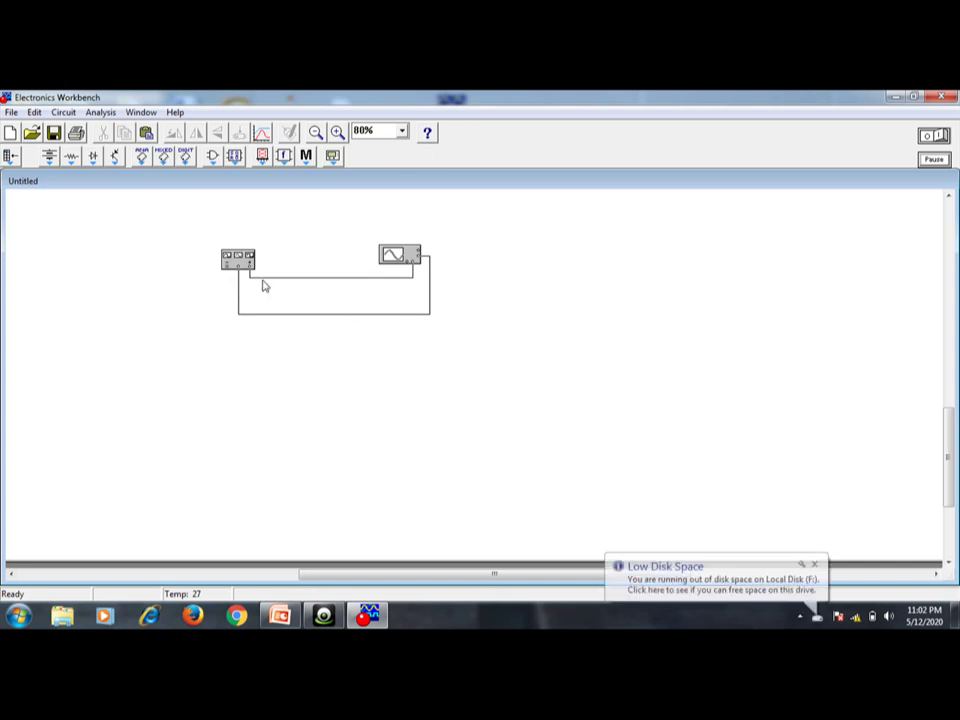
# Step: Open the Basic component library
pyautogui.click(49, 160)
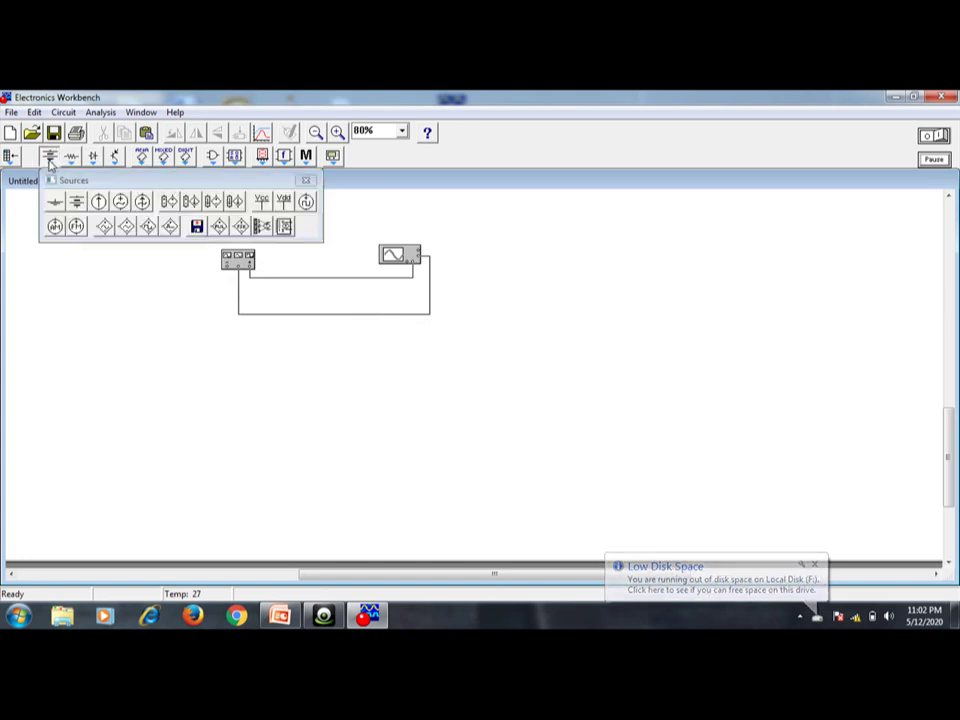
pyautogui.click(71, 158)
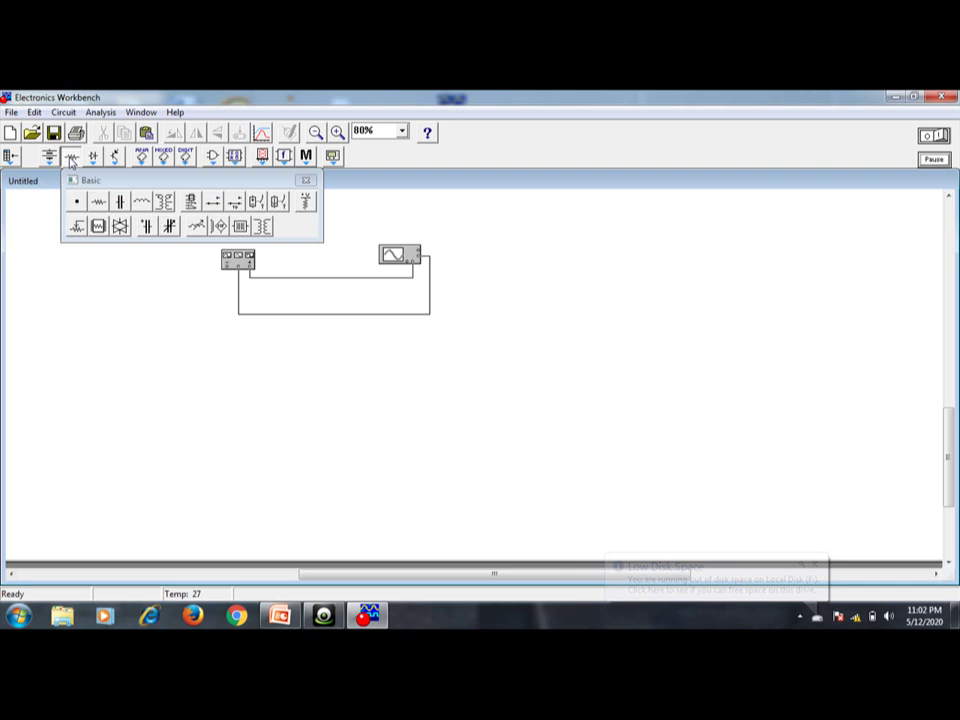
pyautogui.moveTo(78, 226); pyautogui.dragTo(109, 280)
pyautogui.press('Delete')
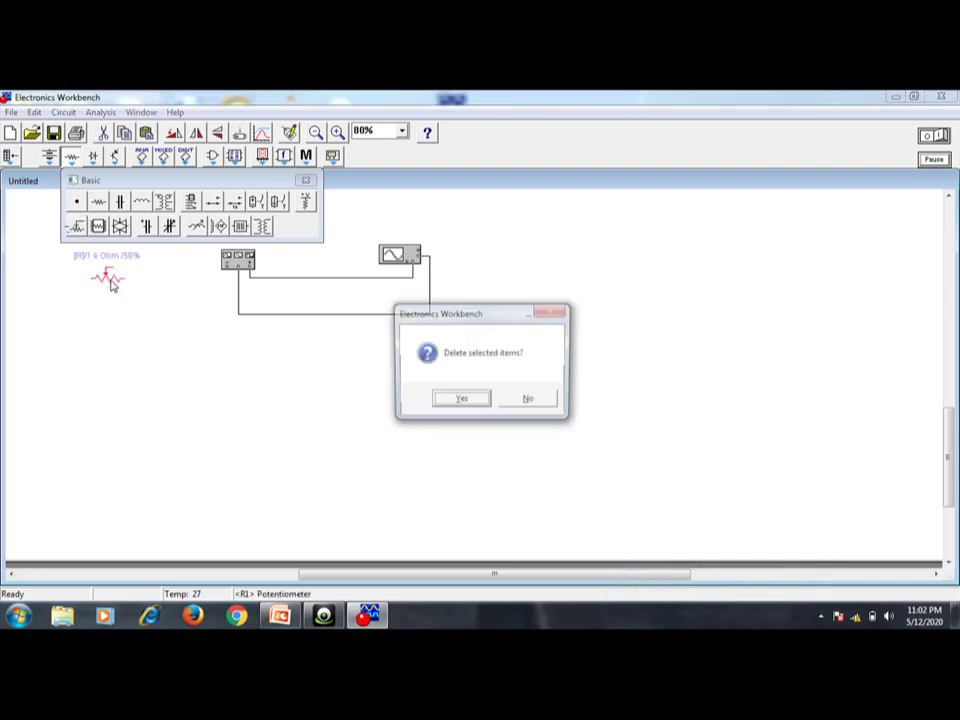
pyautogui.click(465, 405)
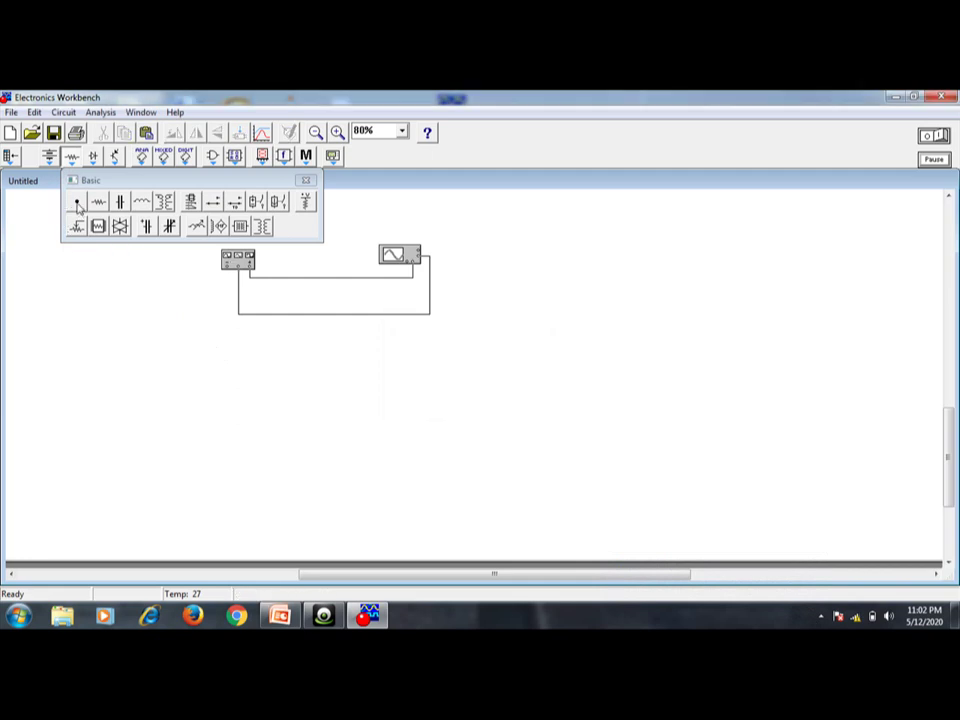
# Step: Place a connector dot below the circuit's bottom wire and close the Basic library
pyautogui.moveTo(78, 203); pyautogui.dragTo(357, 394)
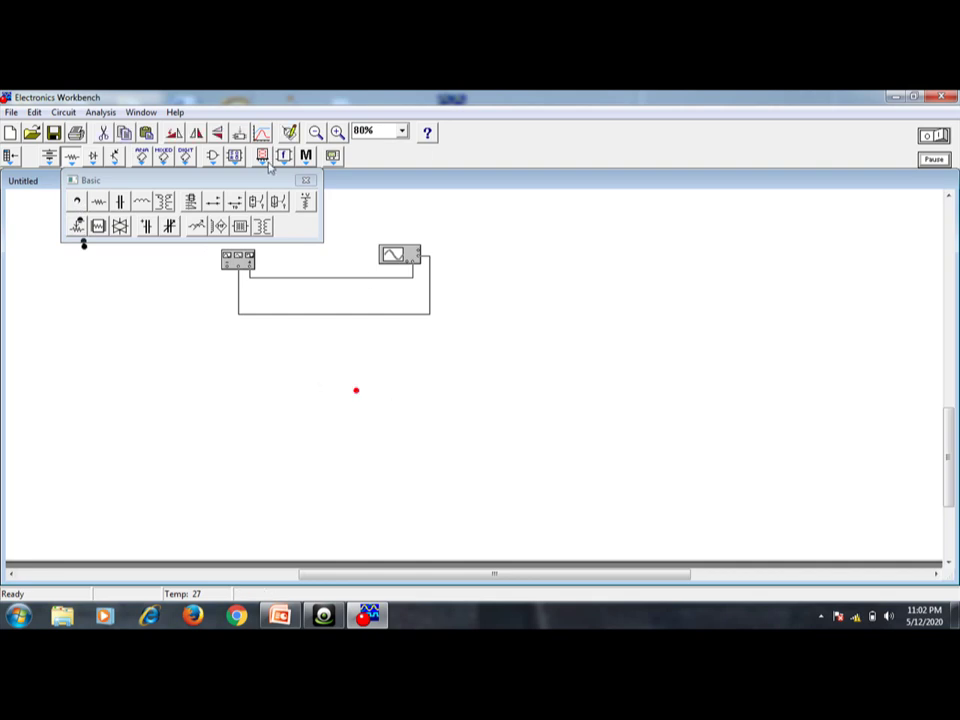
pyautogui.click(305, 181)
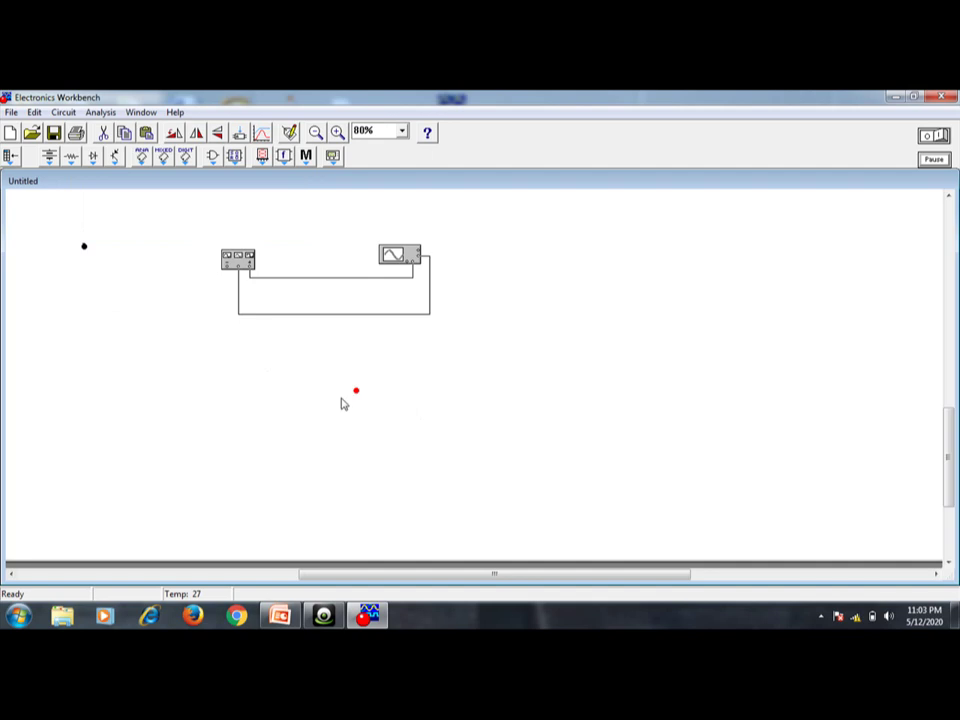
pyautogui.click(71, 157)
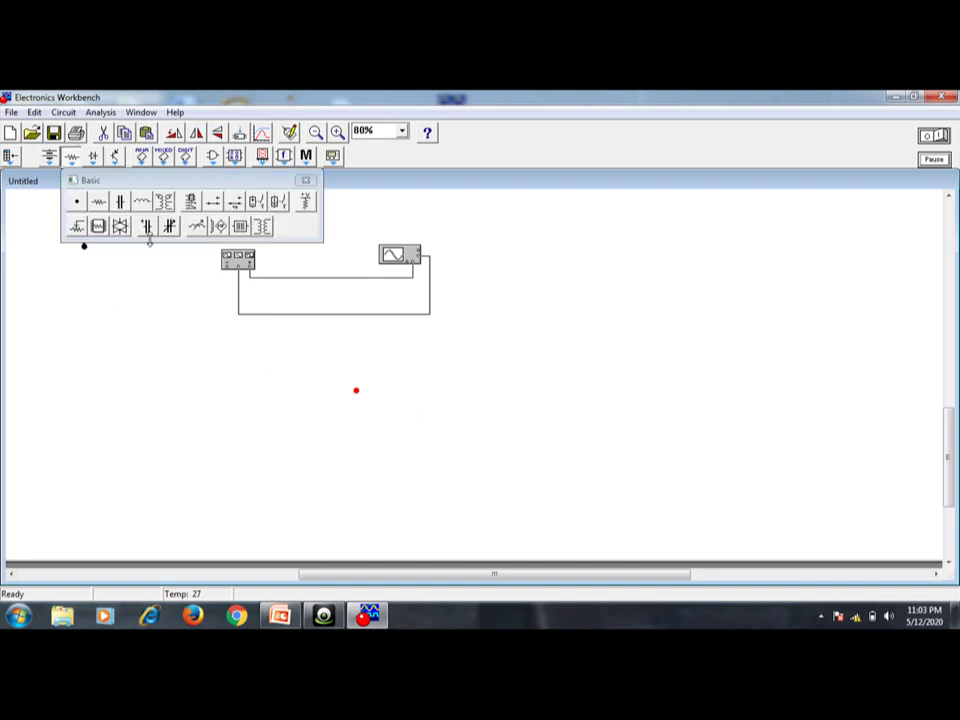
pyautogui.click(306, 180)
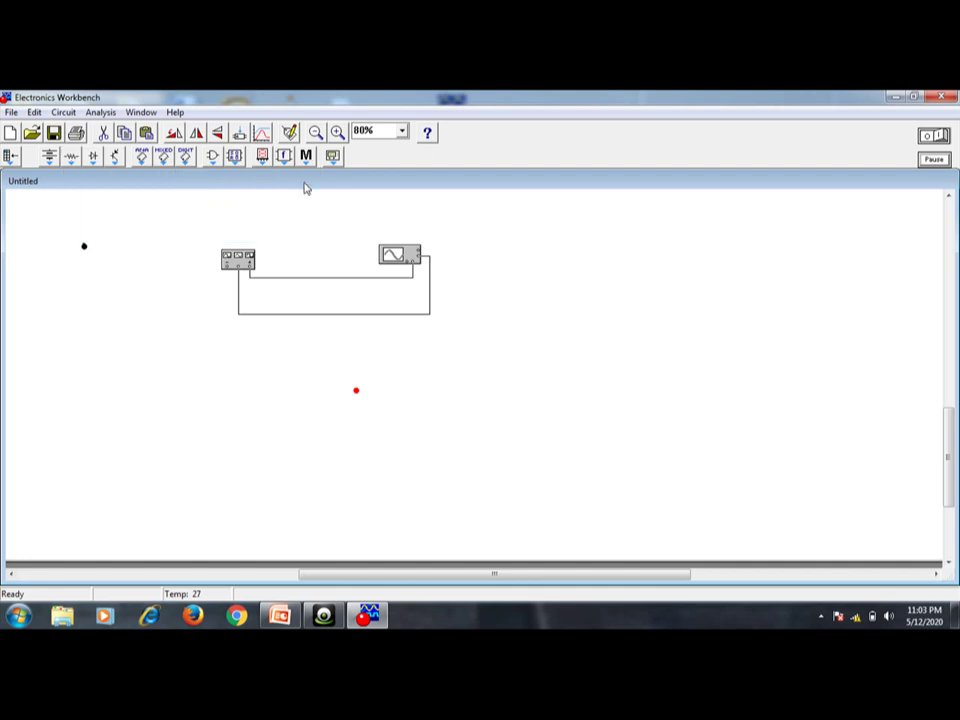
pyautogui.click(212, 156)
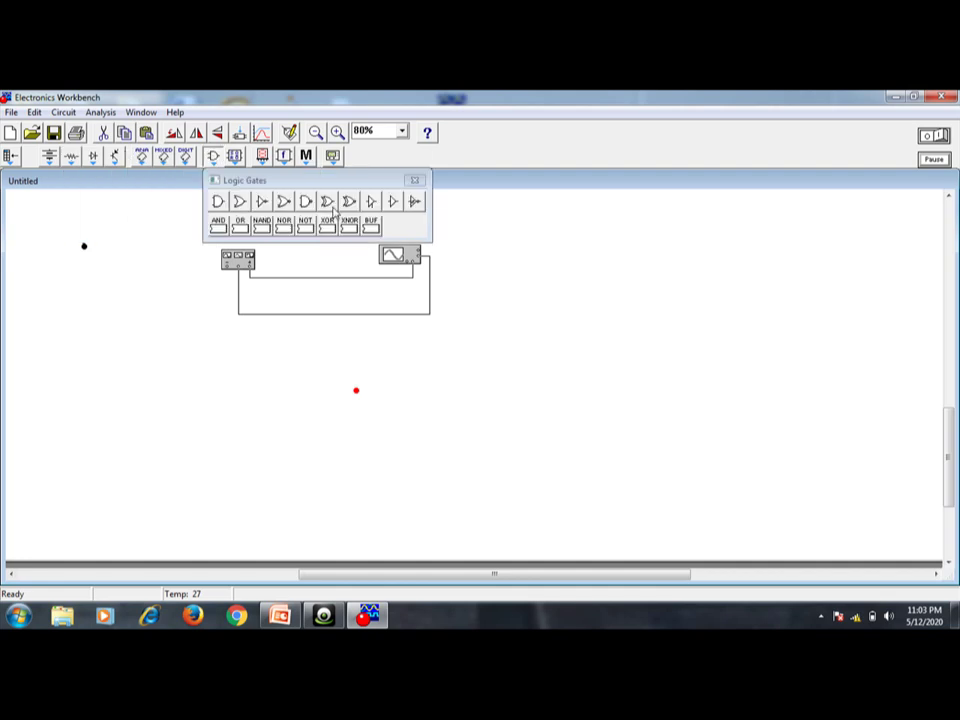
pyautogui.click(414, 180)
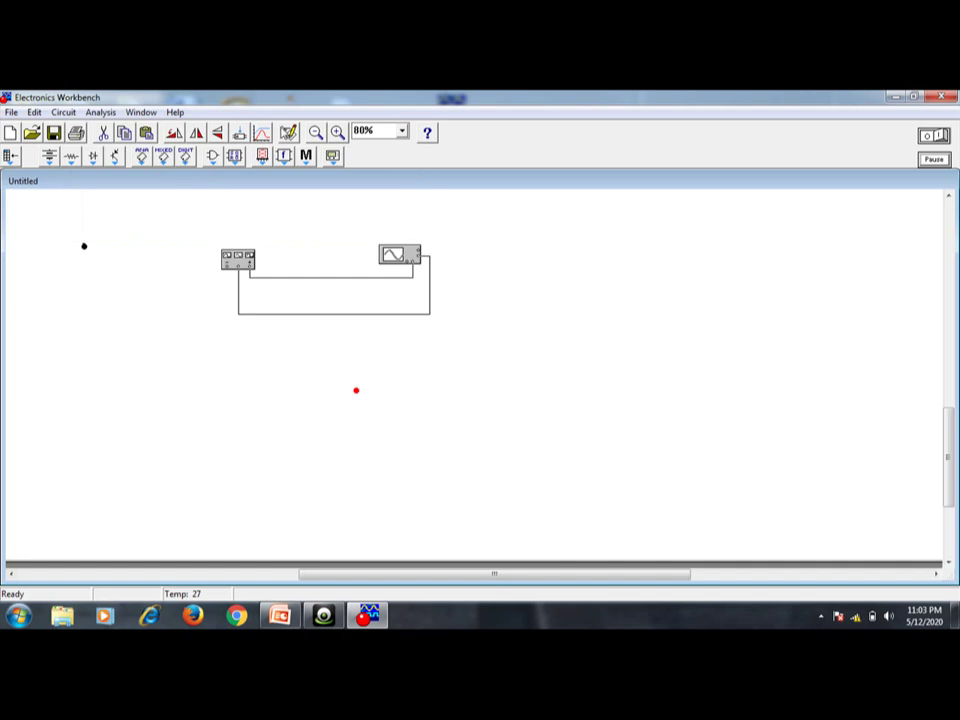
# Step: Place a ground from the Sources library below the circuit's bottom wire and connect it to that wire
pyautogui.click(48, 157)
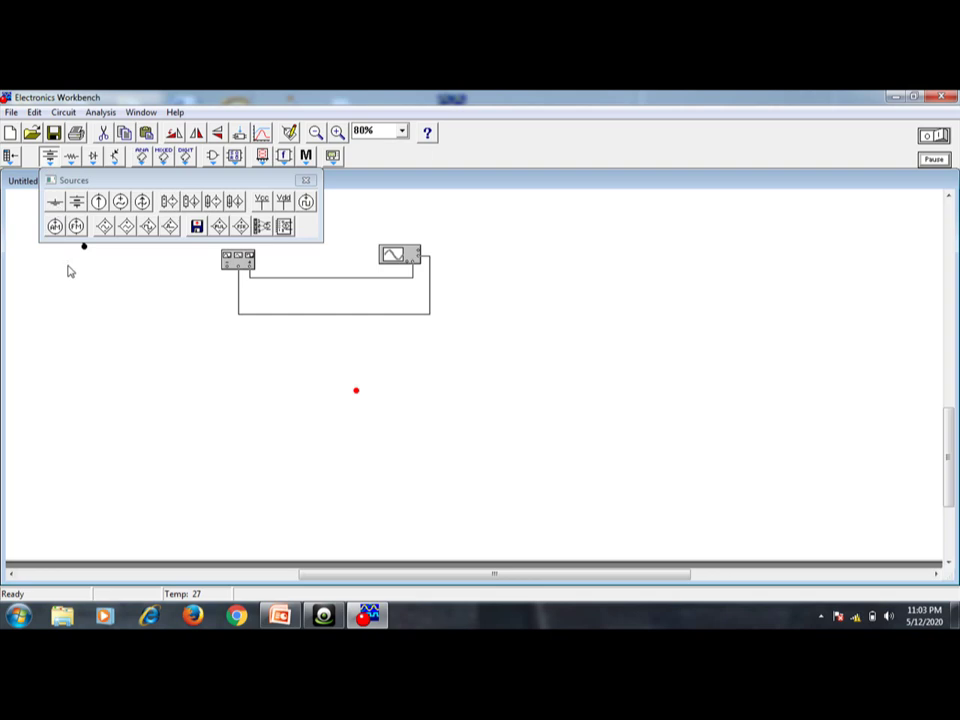
pyautogui.moveTo(55, 204); pyautogui.dragTo(329, 340)
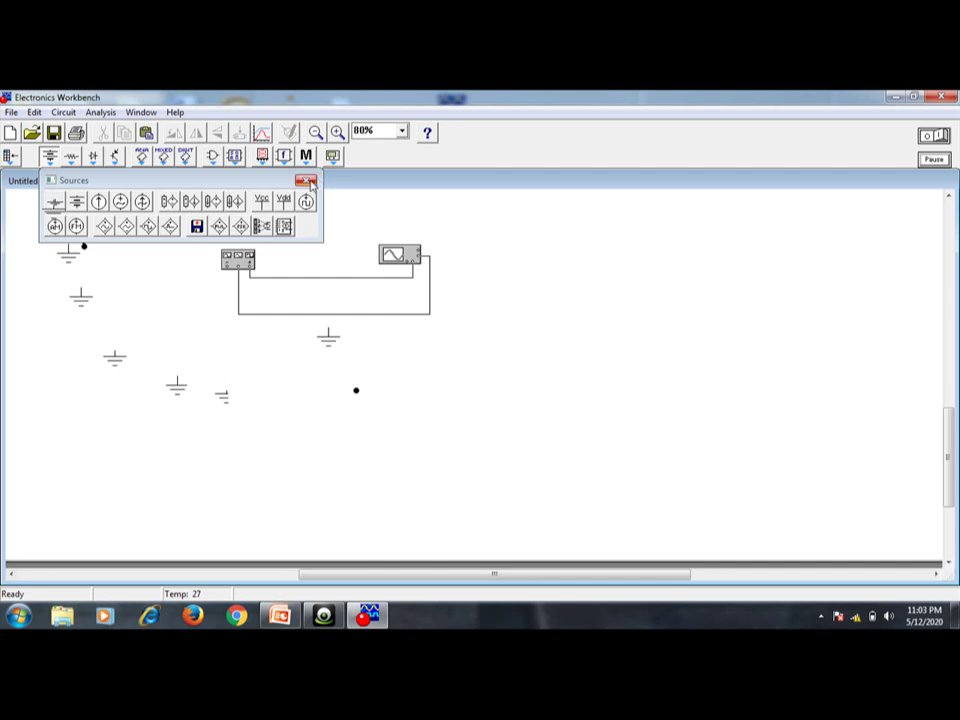
pyautogui.click(306, 180)
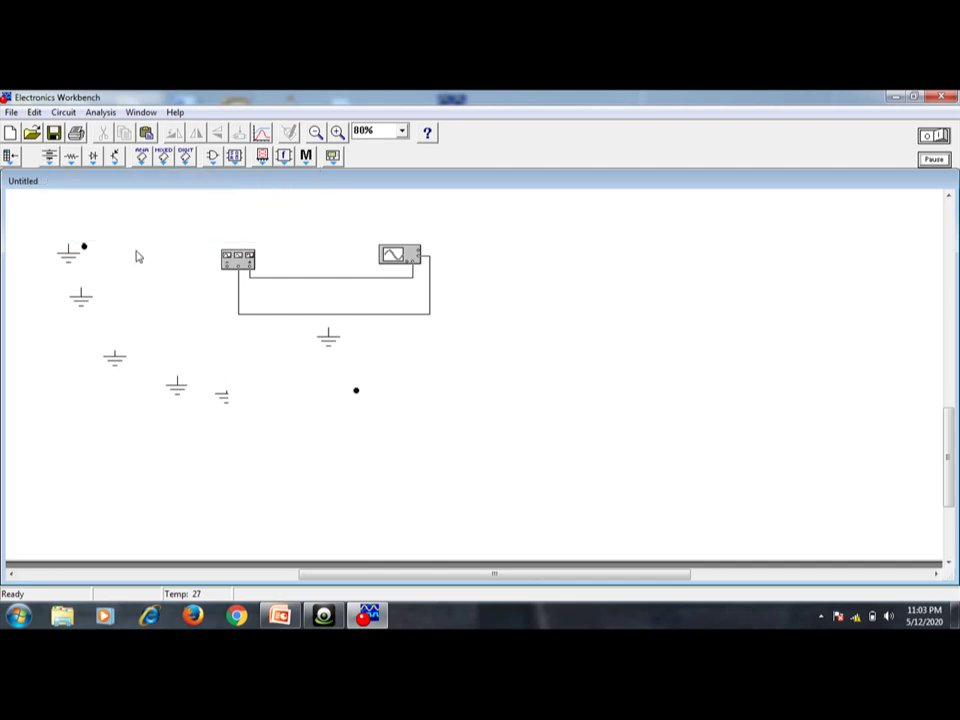
pyautogui.moveTo(136, 251); pyautogui.dragTo(73, 240)
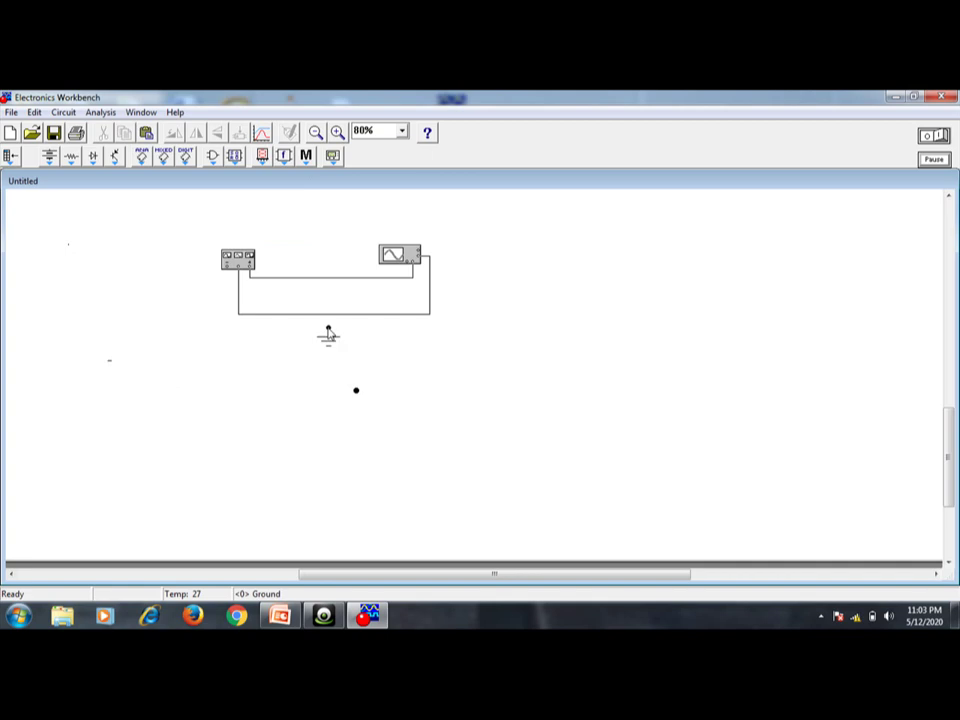
pyautogui.moveTo(328, 316); pyautogui.dragTo(328, 314)
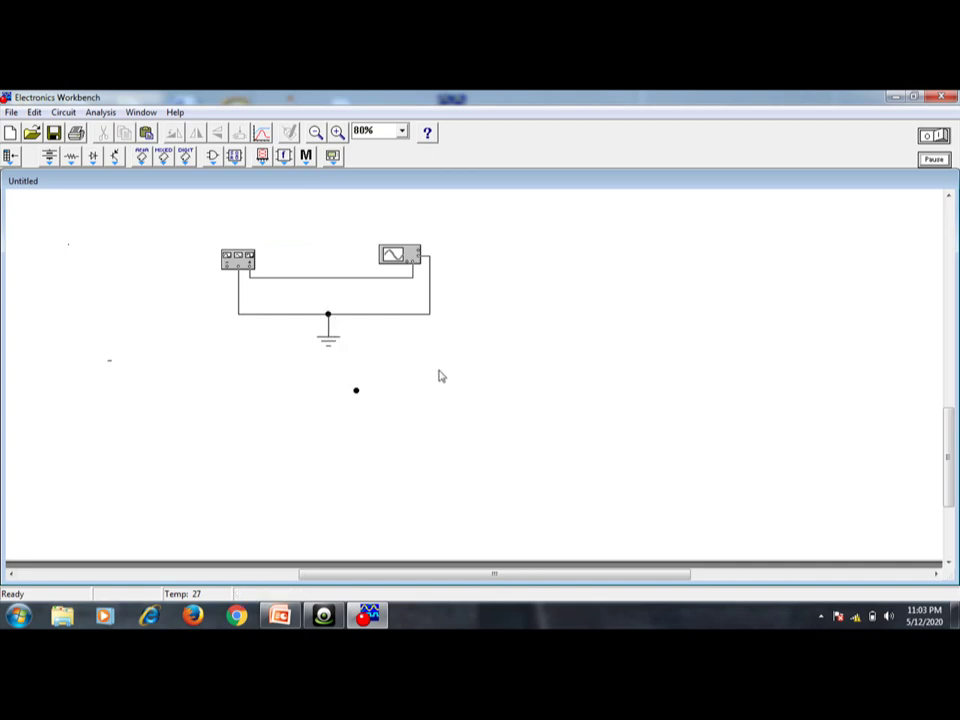
# Step: Delete the unused connector dot below the ground symbol
pyautogui.click(357, 393)
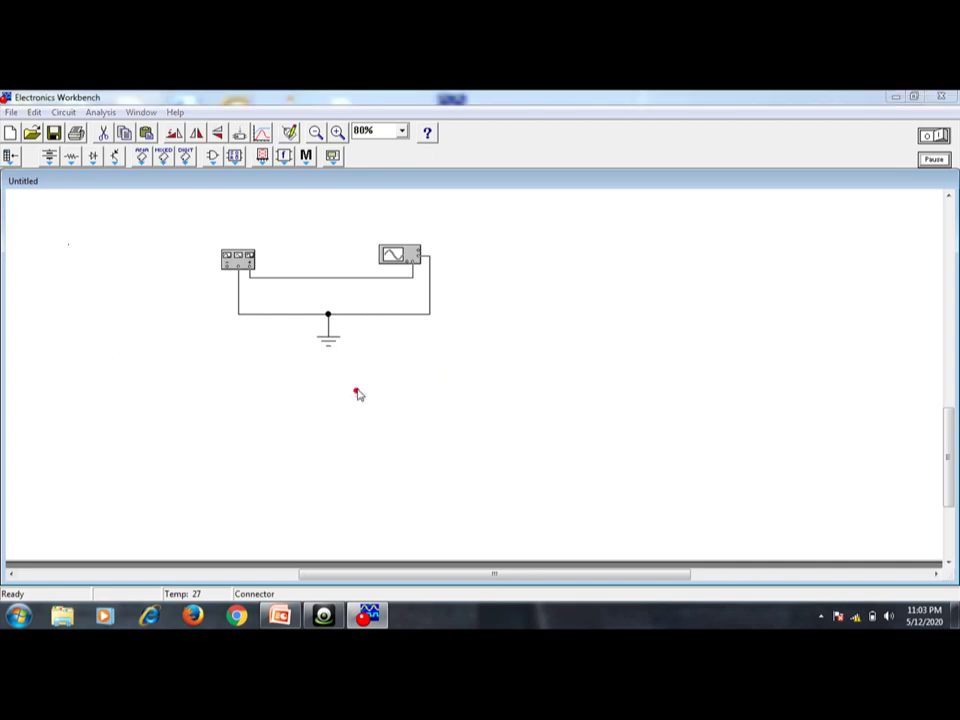
pyautogui.press('Delete')
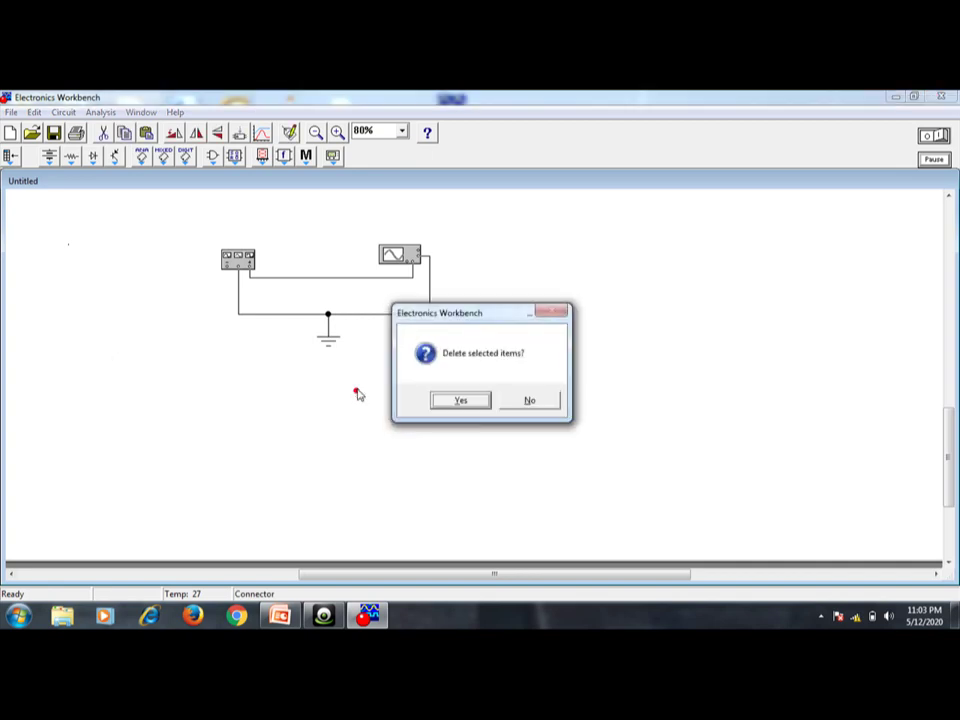
pyautogui.click(462, 400)
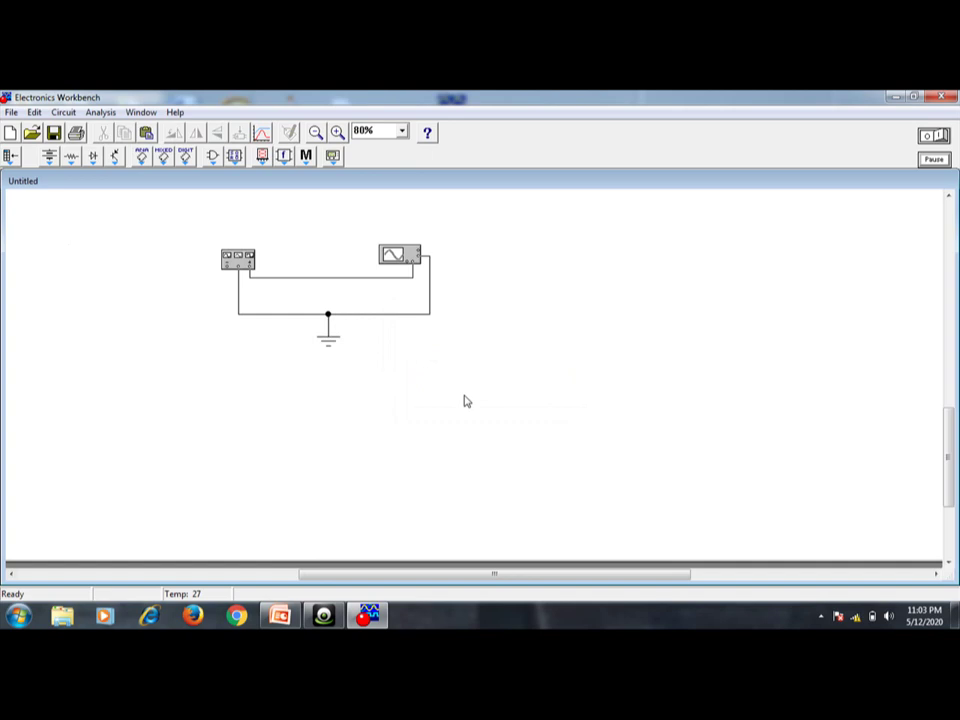
# Step: Open the oscilloscope display and run the simulation with the display expanded
pyautogui.click(413, 253)
pyautogui.press('Delete')
pyautogui.hotkey('ctrl', 'z')
pyautogui.doubleClick(413, 254)
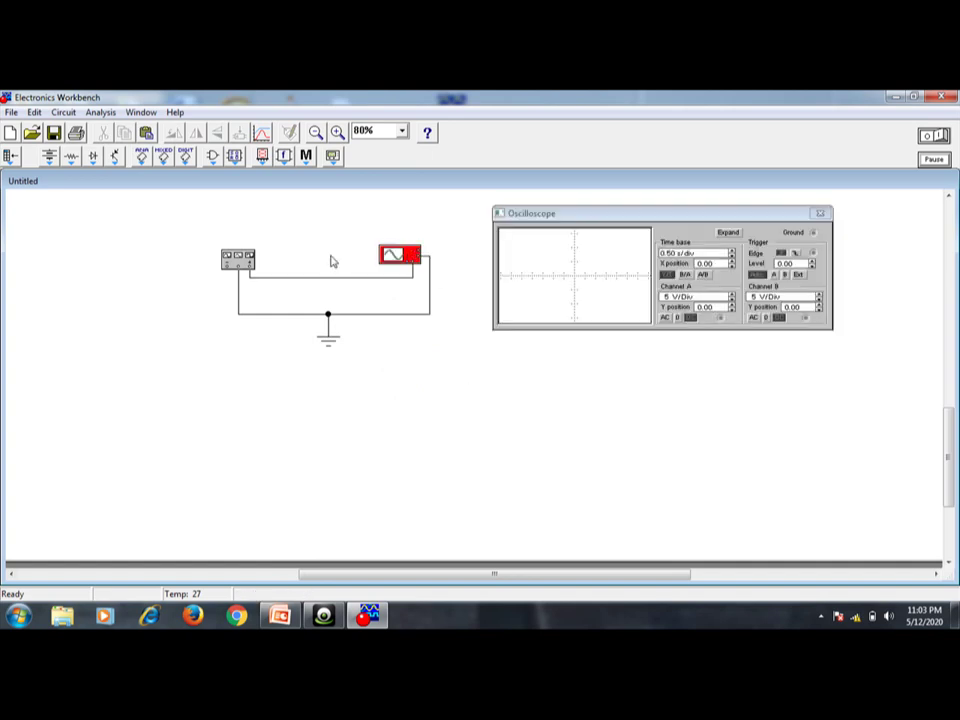
pyautogui.click(943, 134)
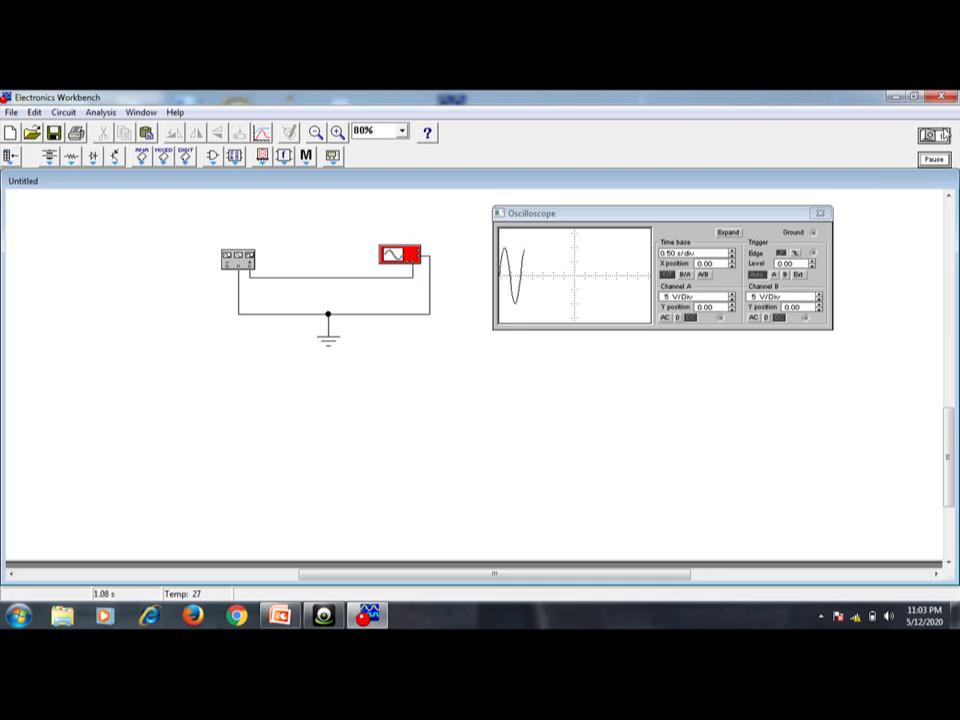
pyautogui.click(727, 232)
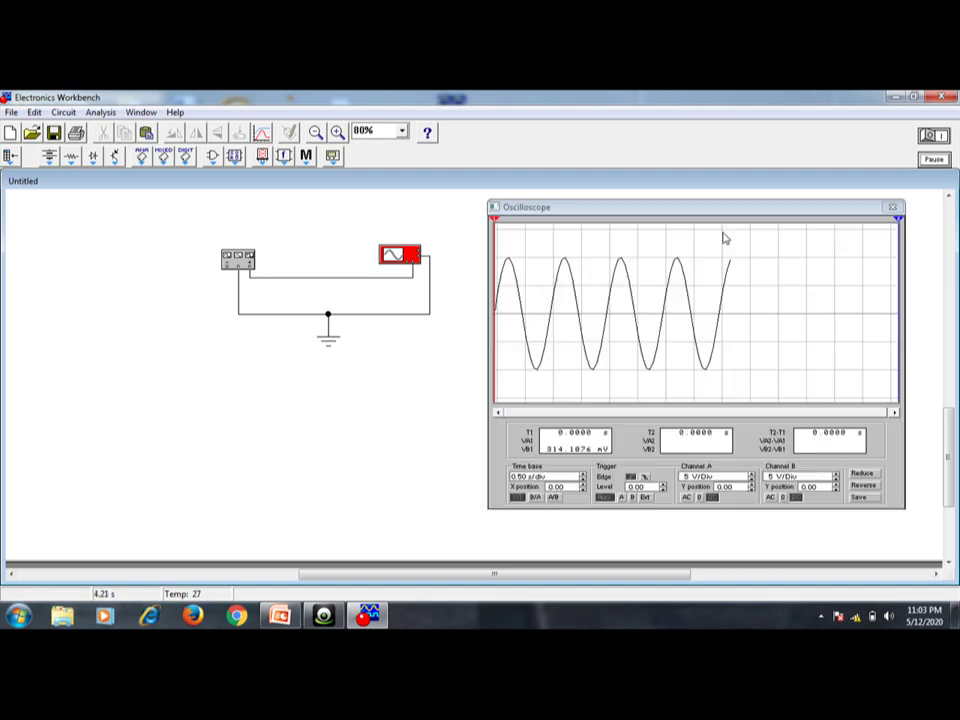
# Step: Open the function generator settings, placed slightly higher below the circuit, and raise the frequency to 5 Hz
pyautogui.doubleClick(243, 262)
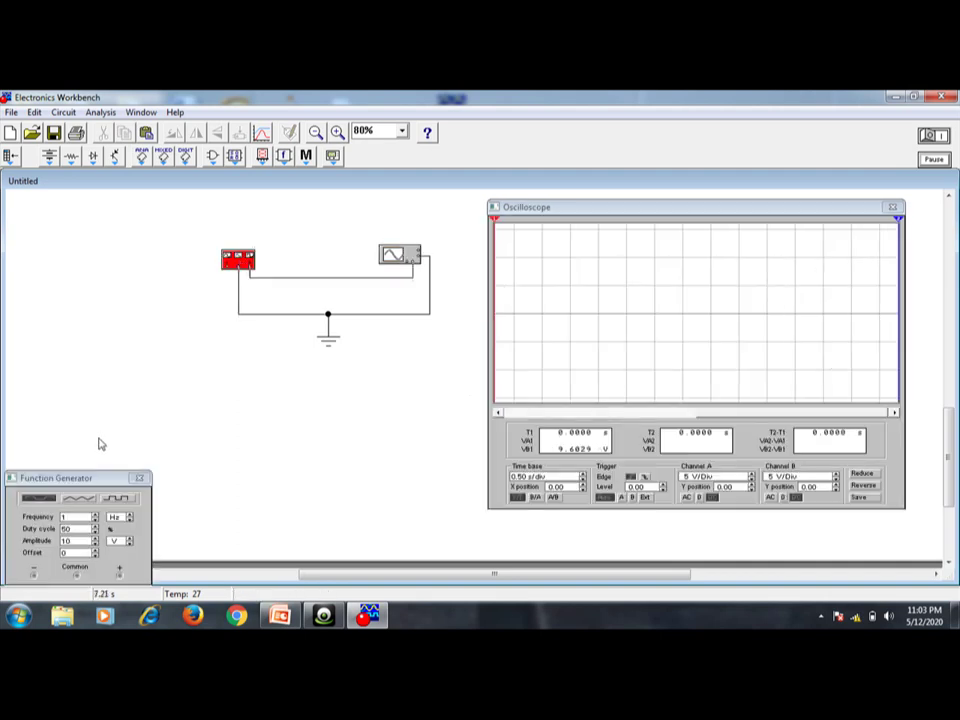
pyautogui.moveTo(118, 484); pyautogui.dragTo(124, 405)
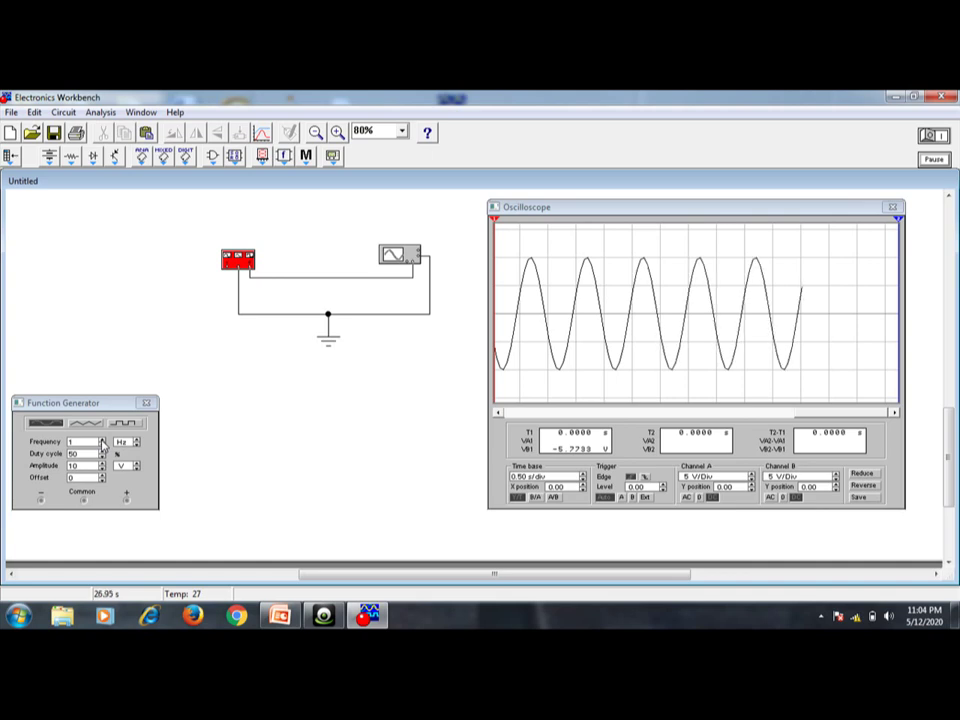
pyautogui.click(101, 441)
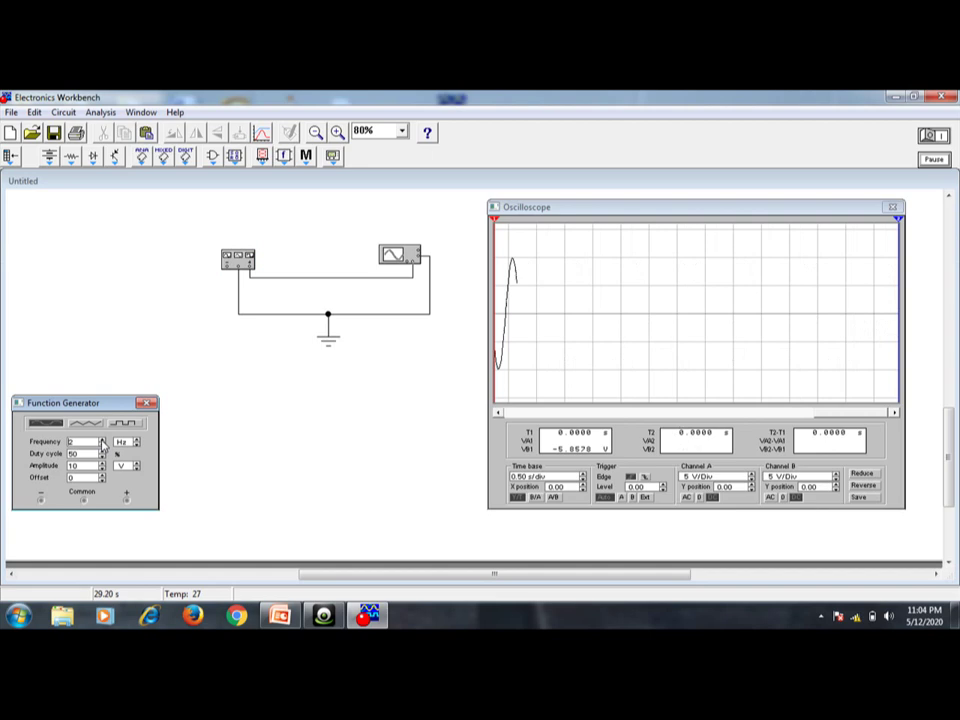
pyautogui.click(101, 441)
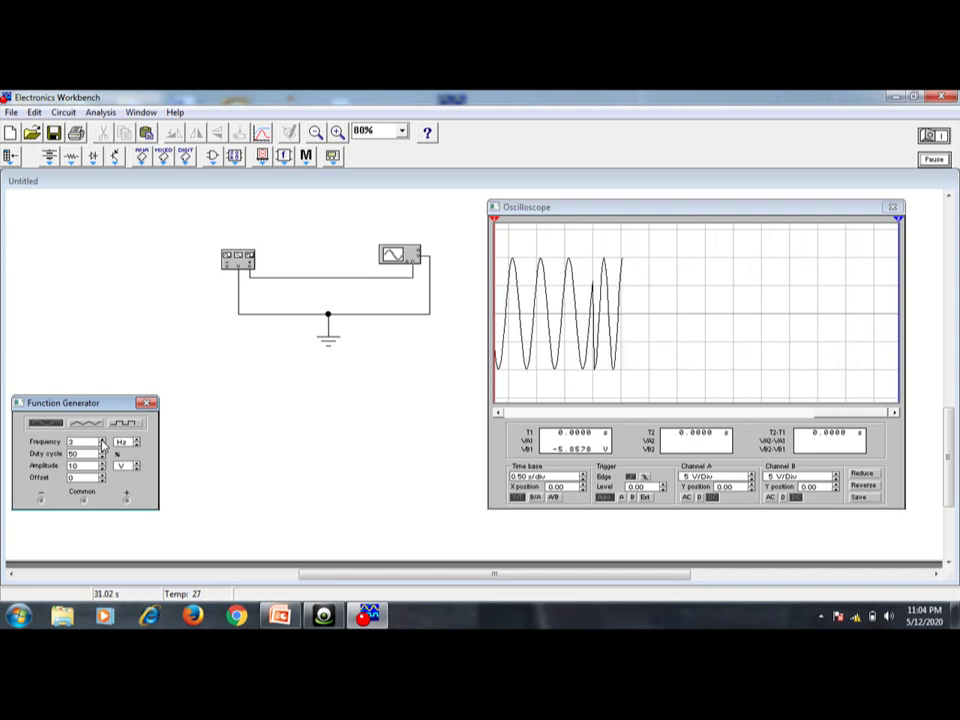
pyautogui.click(101, 441)
pyautogui.click(101, 441)
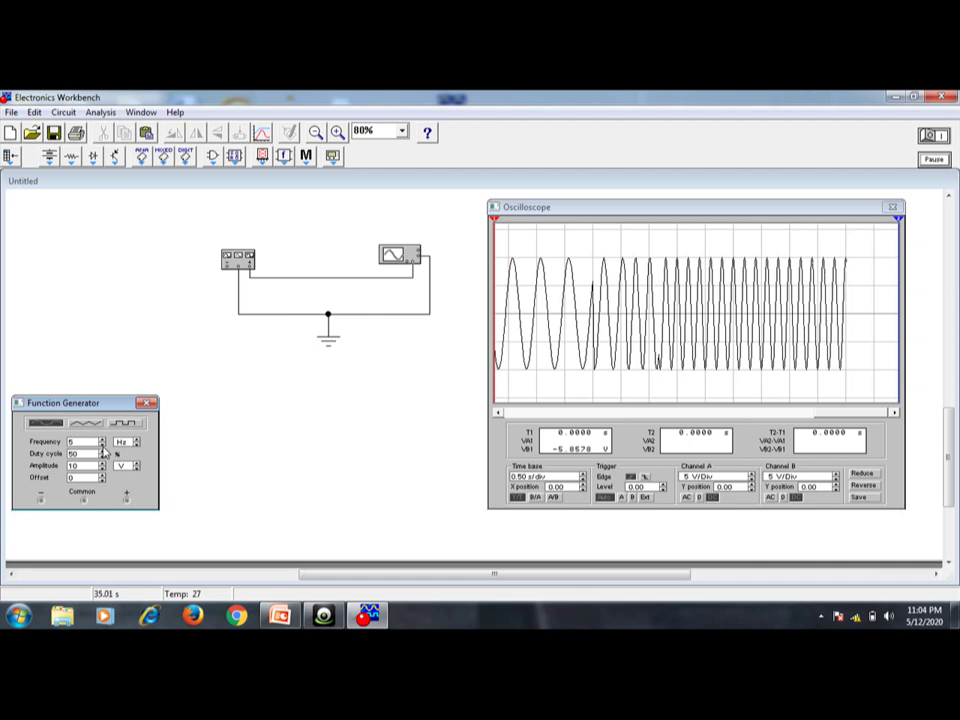
# Step: Lower the function generator's frequency to 1 Hz
pyautogui.click(101, 445)
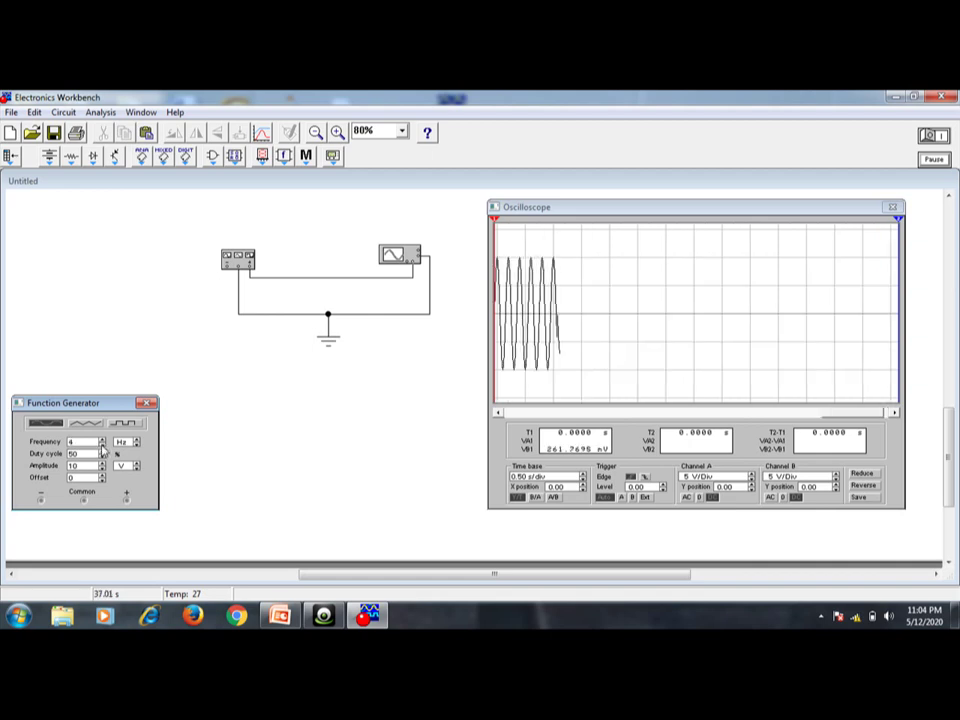
pyautogui.click(101, 446)
pyautogui.click(101, 446)
pyautogui.click(101, 446)
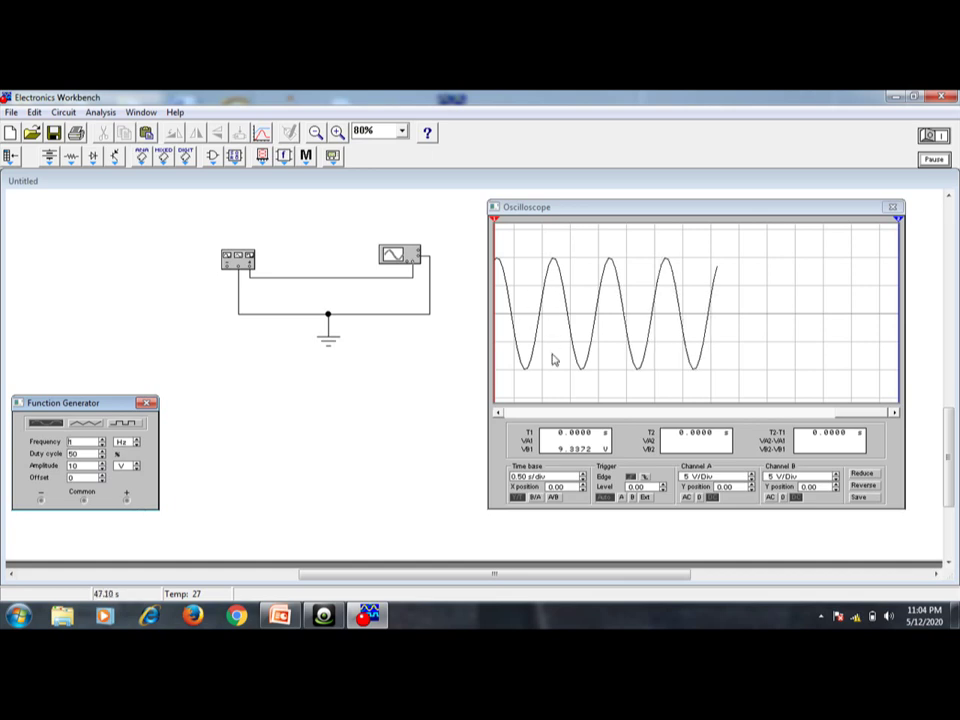
# Step: Raise the function generator's amplitude to 13 V
pyautogui.click(102, 464)
pyautogui.click(102, 464)
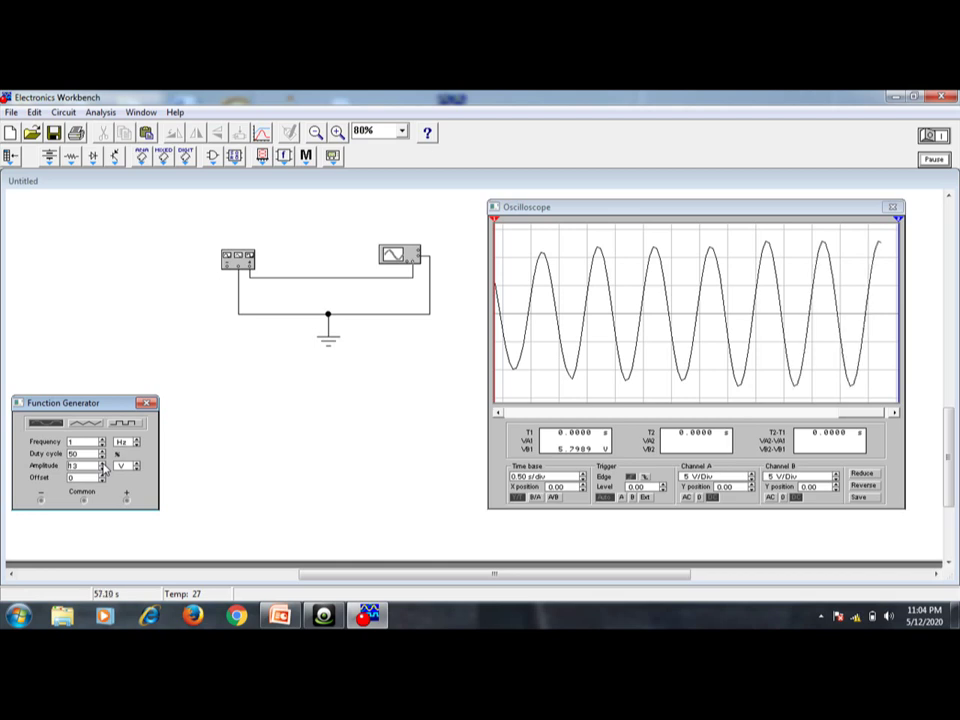
# Step: Lower the function generator's amplitude to 8 V and stop the simulation
pyautogui.click(101, 470)
pyautogui.click(101, 470)
pyautogui.click(101, 470)
pyautogui.click(101, 470)
pyautogui.click(101, 470)
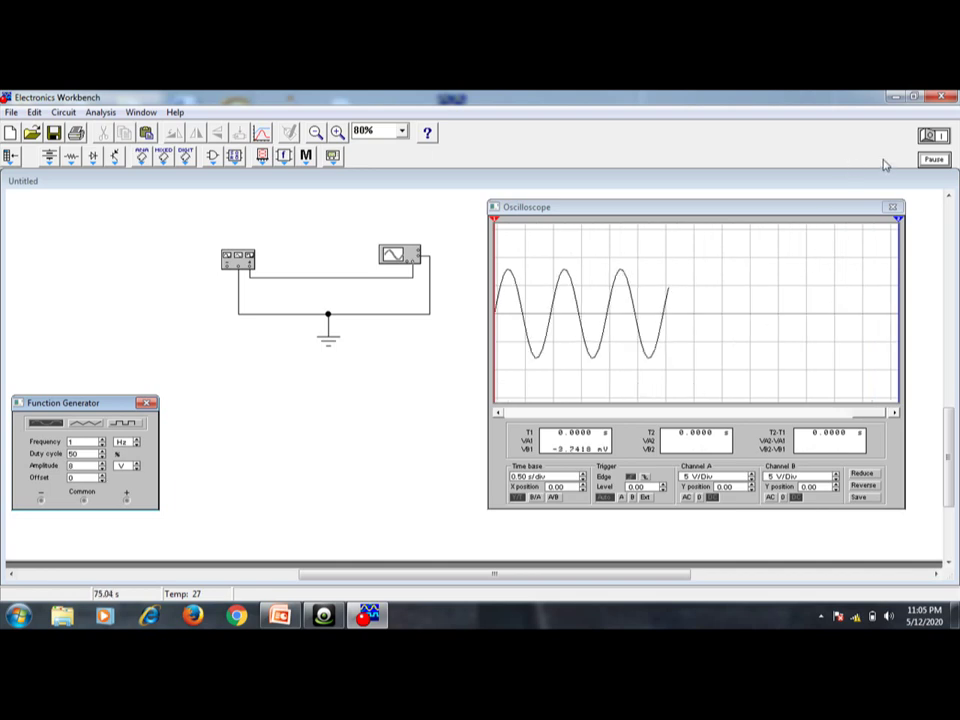
pyautogui.click(929, 137)
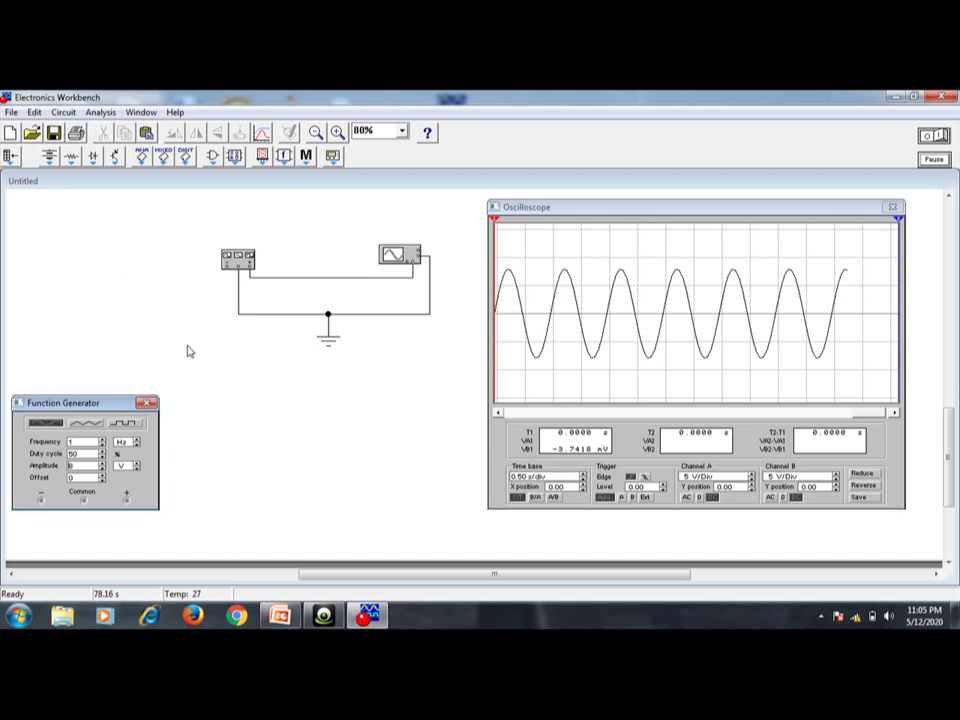
pyautogui.moveTo(323, 612)
pyautogui.click(325, 616)
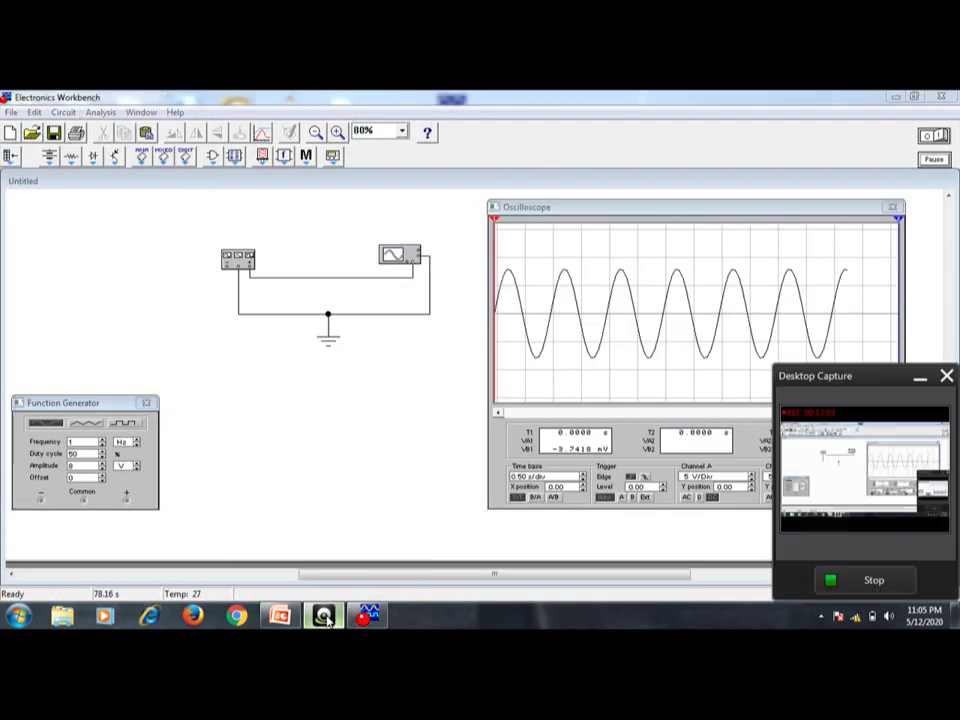